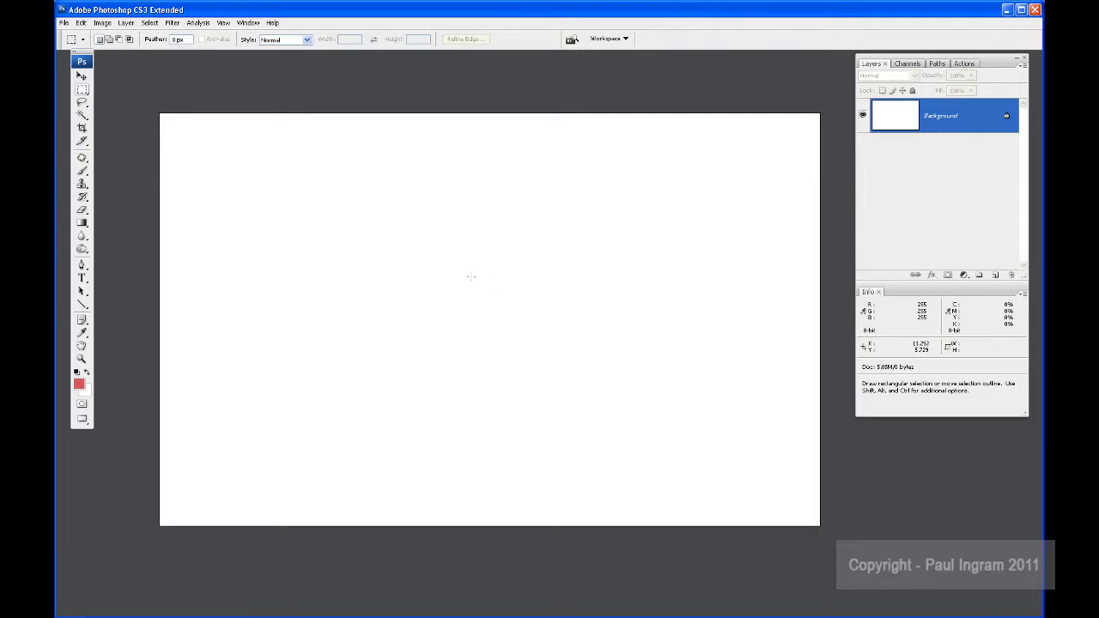
# Draw a rectangular marquee selection about 7.9 wide by 5.5 high in the upper-left part of the canvas.
pyautogui.press('space')
pyautogui.moveTo(496, 298)
pyautogui.mouseDown()
pyautogui.moveTo(506, 356)
pyautogui.moveTo(509, 293)
pyautogui.mouseUp()
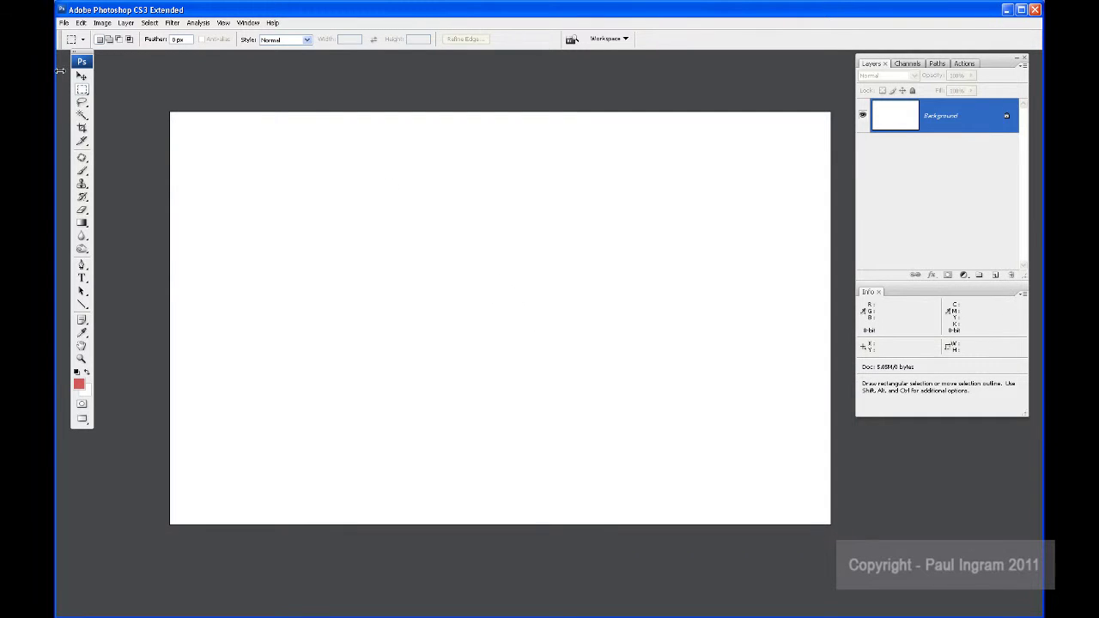
pyautogui.click(85, 97)
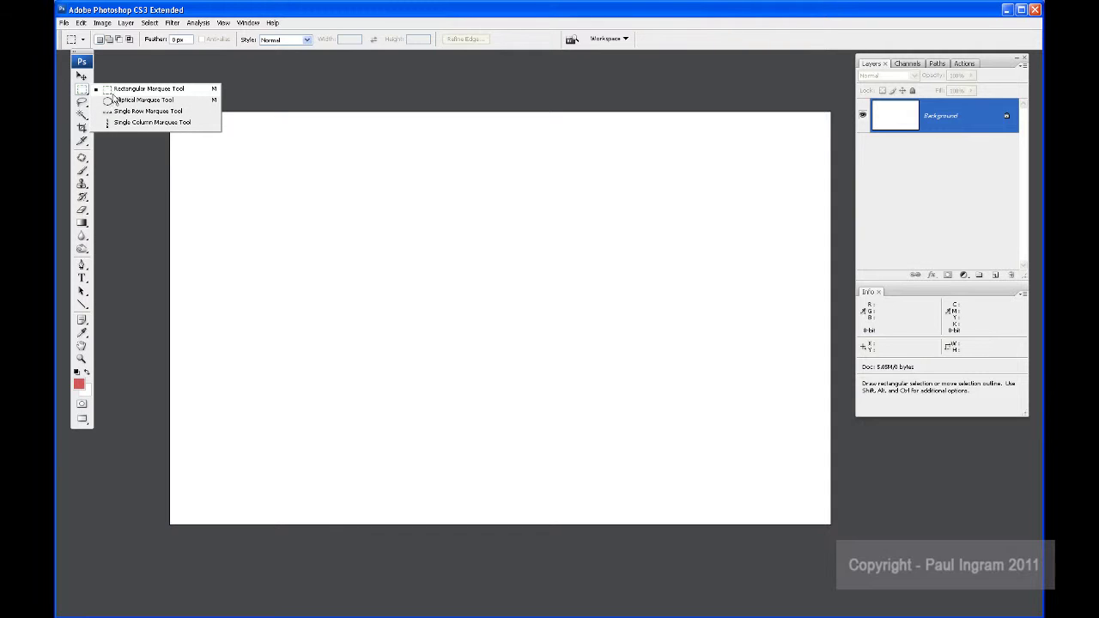
pyautogui.click(146, 89)
pyautogui.moveTo(283, 173); pyautogui.dragTo(506, 327)
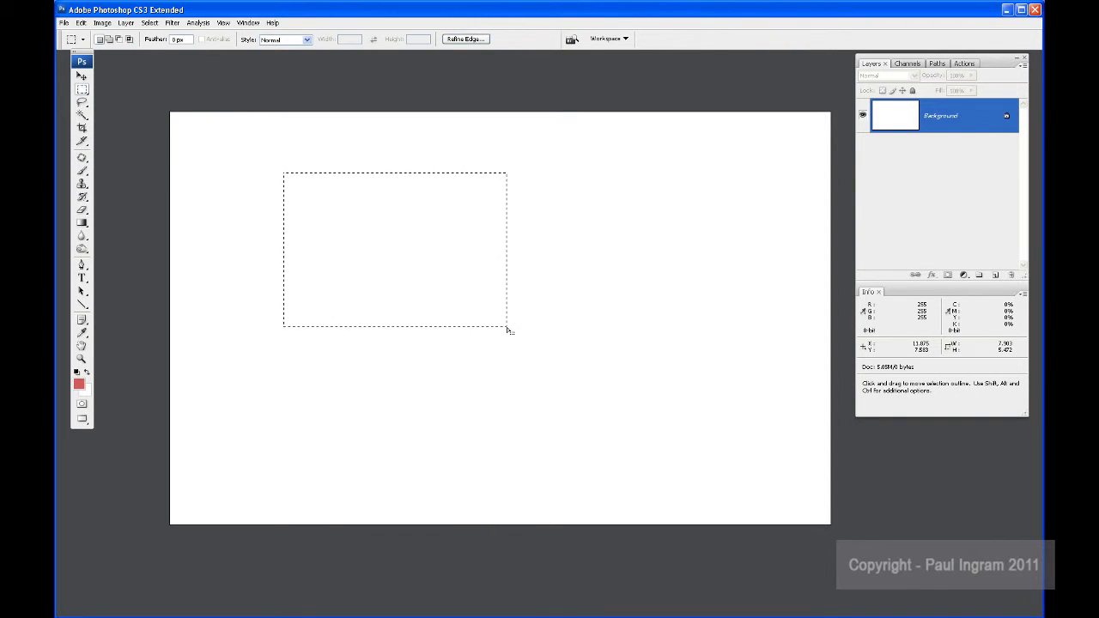
# Save the selection as a new channel named shape, and deselect it.
pyautogui.click(149, 22)
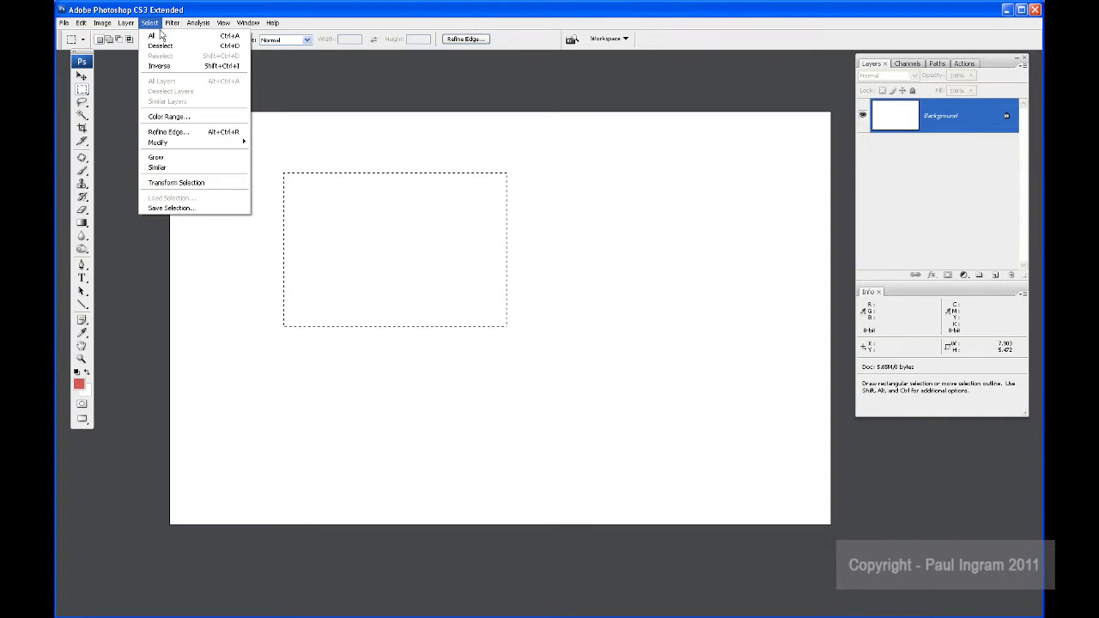
pyautogui.click(170, 210)
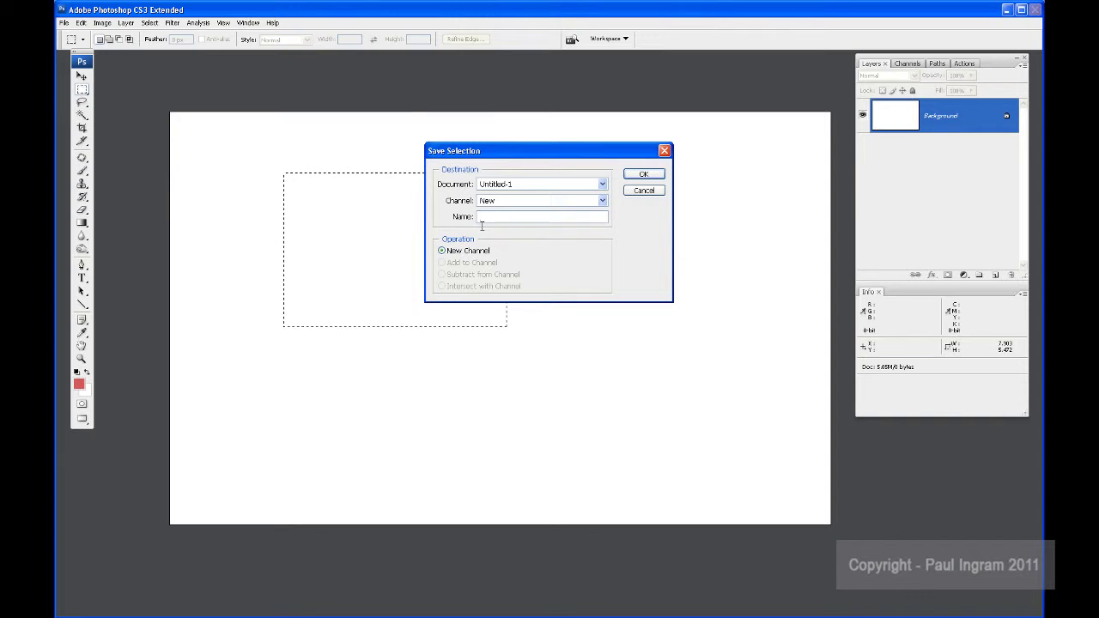
pyautogui.write('shape')
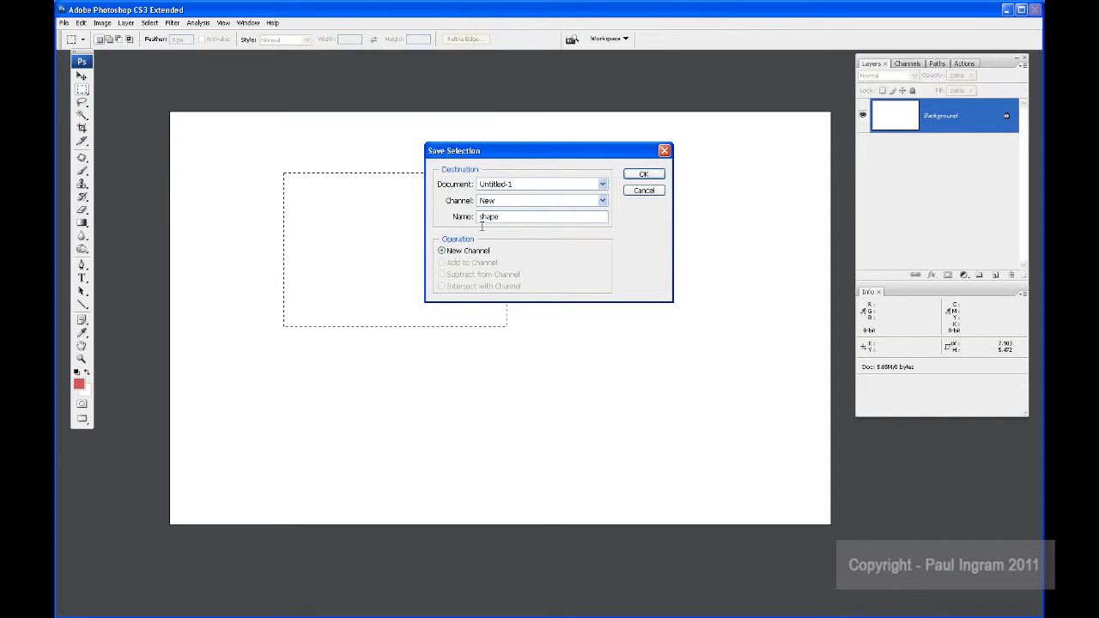
pyautogui.press('Return')
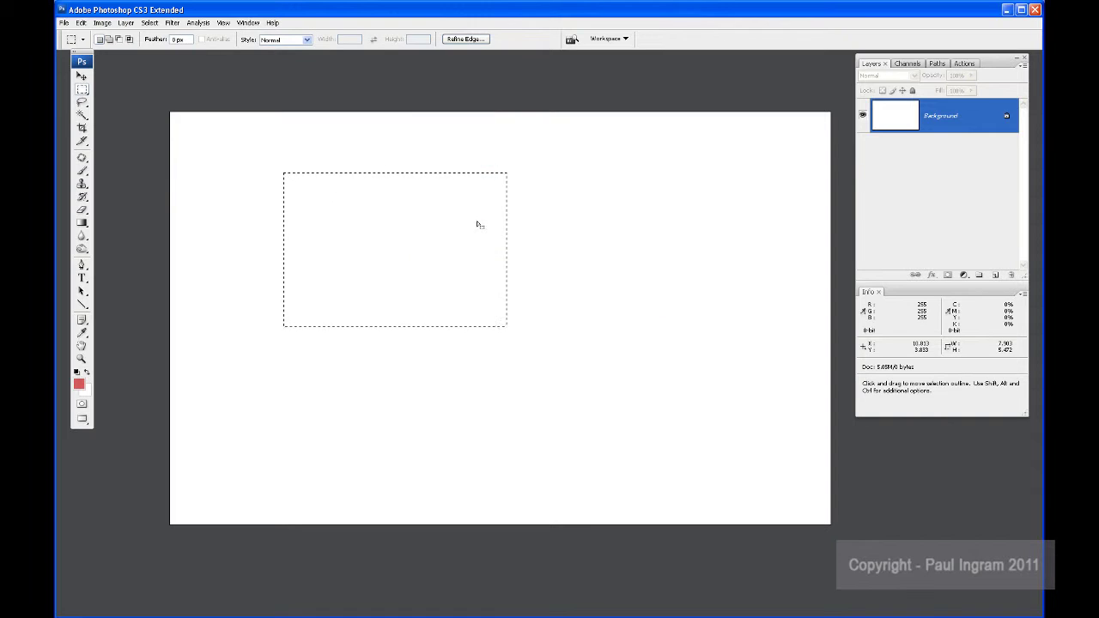
pyautogui.click(149, 22)
pyautogui.click(160, 46)
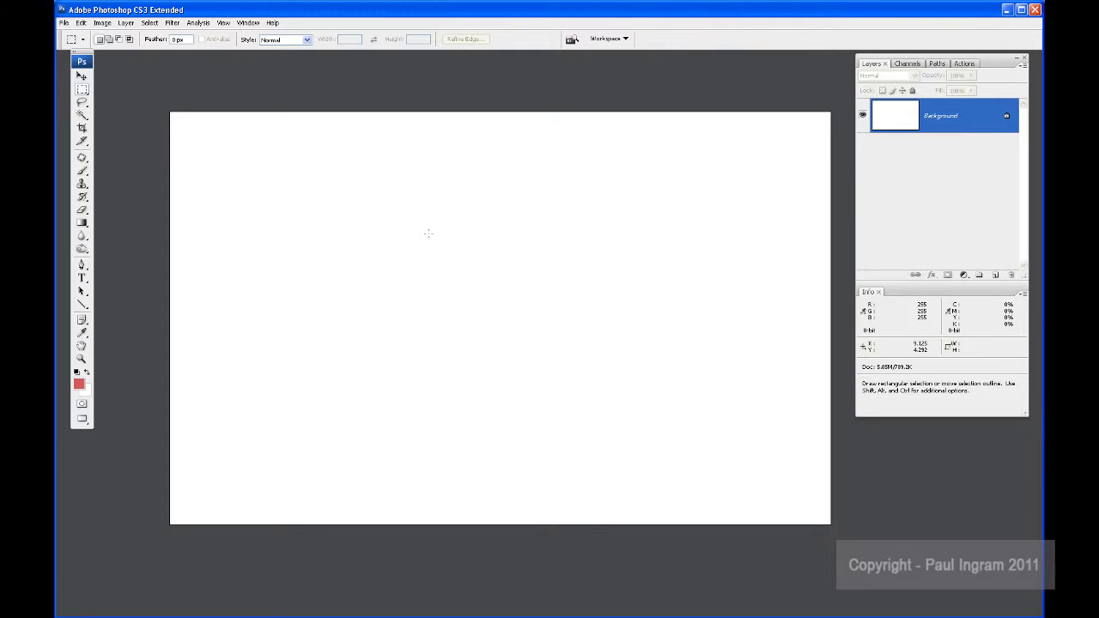
# Load the saved shape channel as a new selection, and deselect it.
pyautogui.click(150, 22)
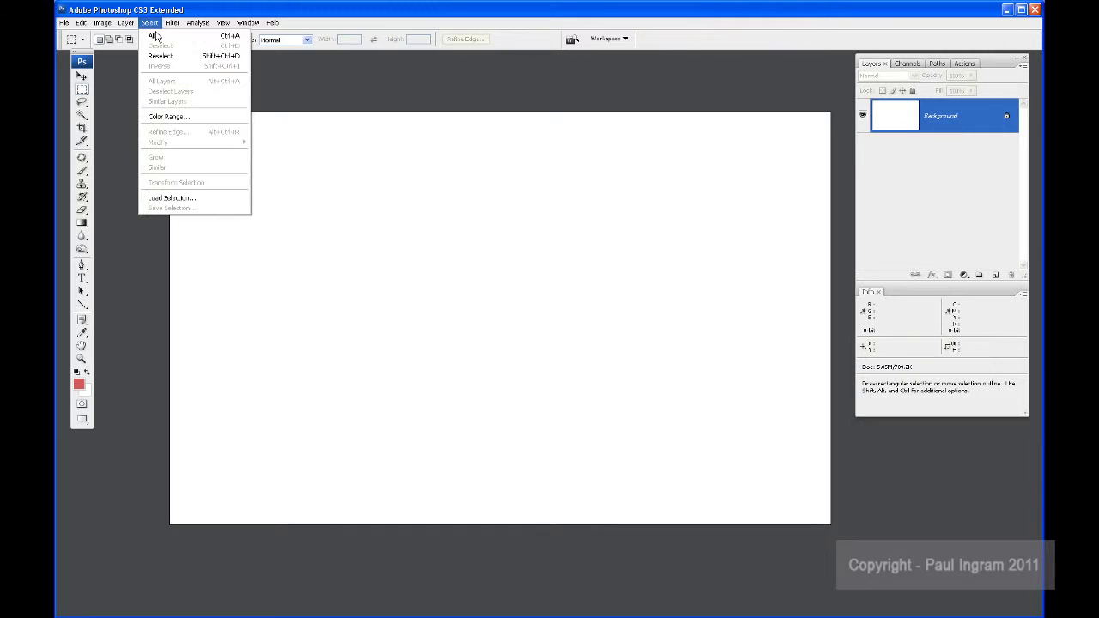
pyautogui.click(196, 201)
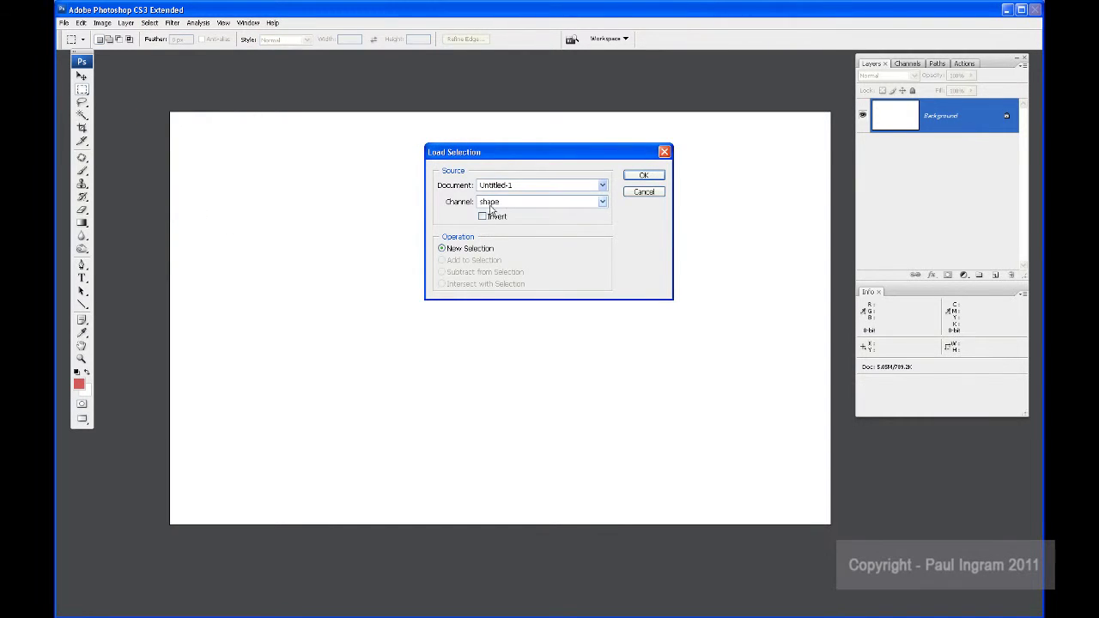
pyautogui.click(633, 177)
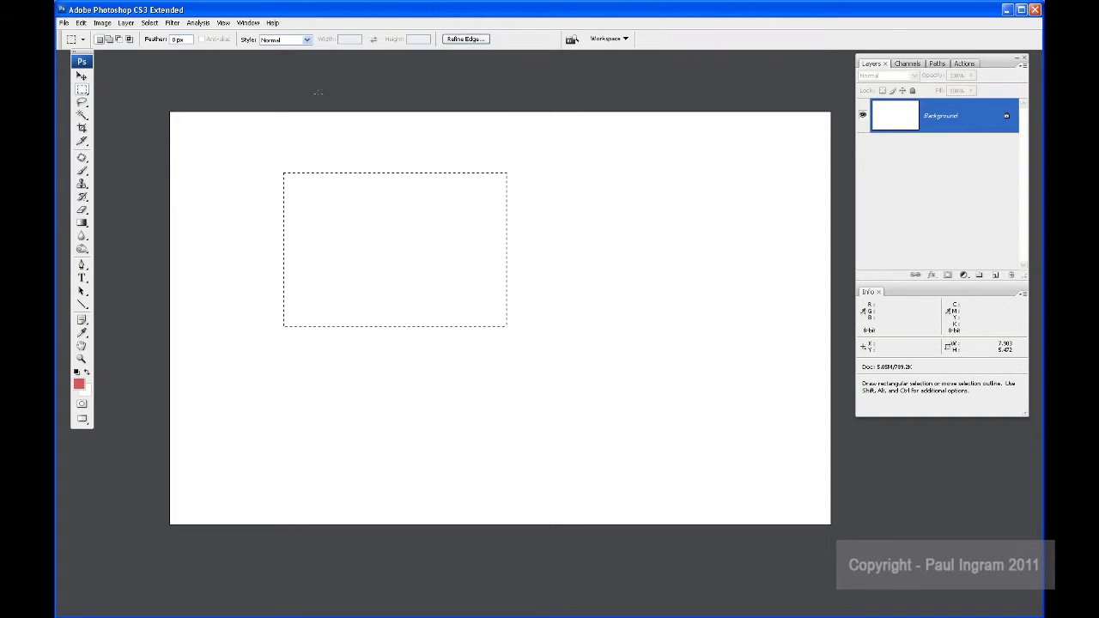
pyautogui.click(149, 22)
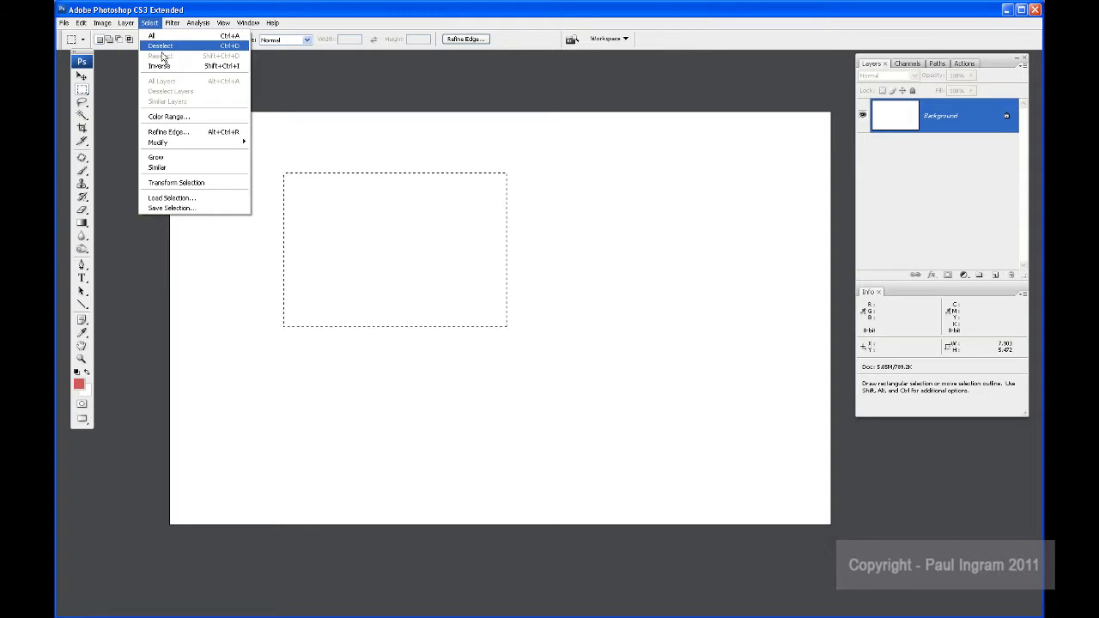
pyautogui.click(158, 44)
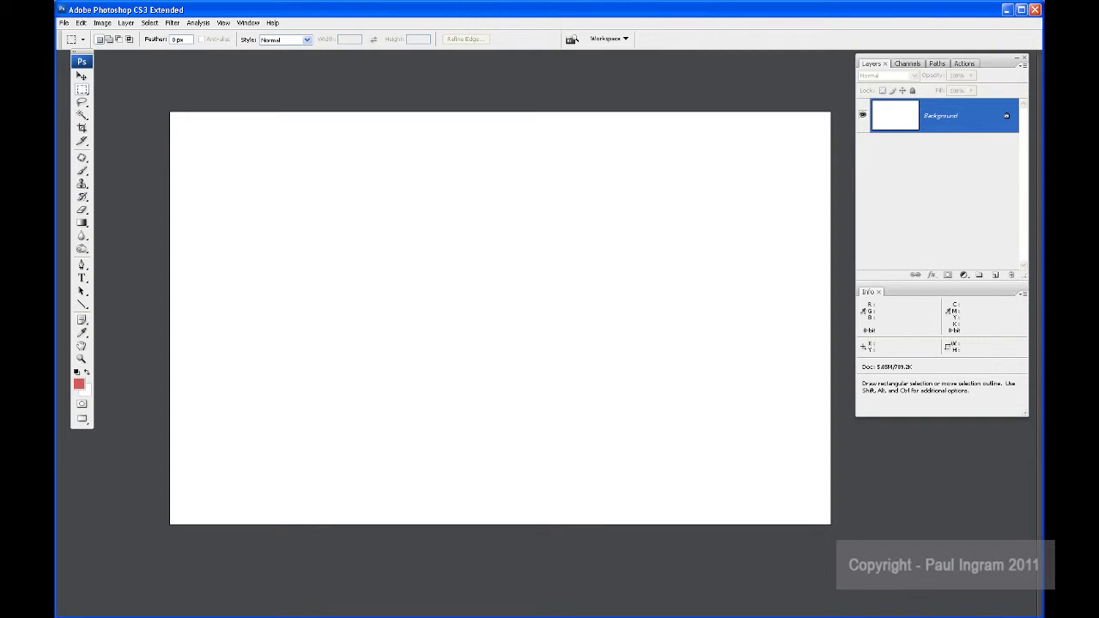
# View the saved shape channel on its own to examine its black and white mask.
pyautogui.click(908, 64)
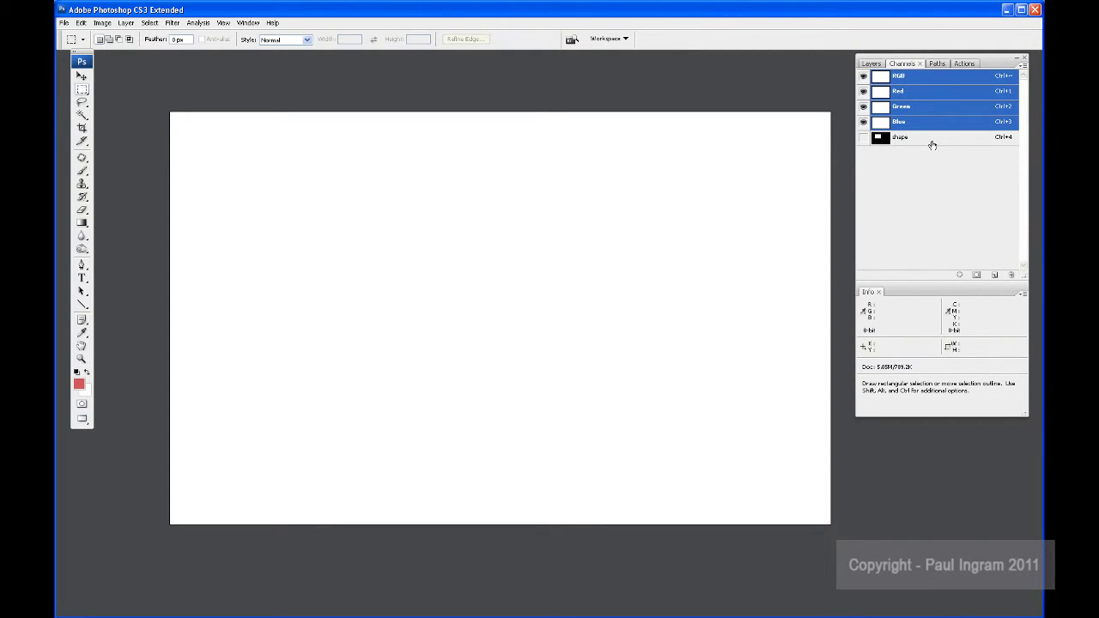
pyautogui.click(933, 143)
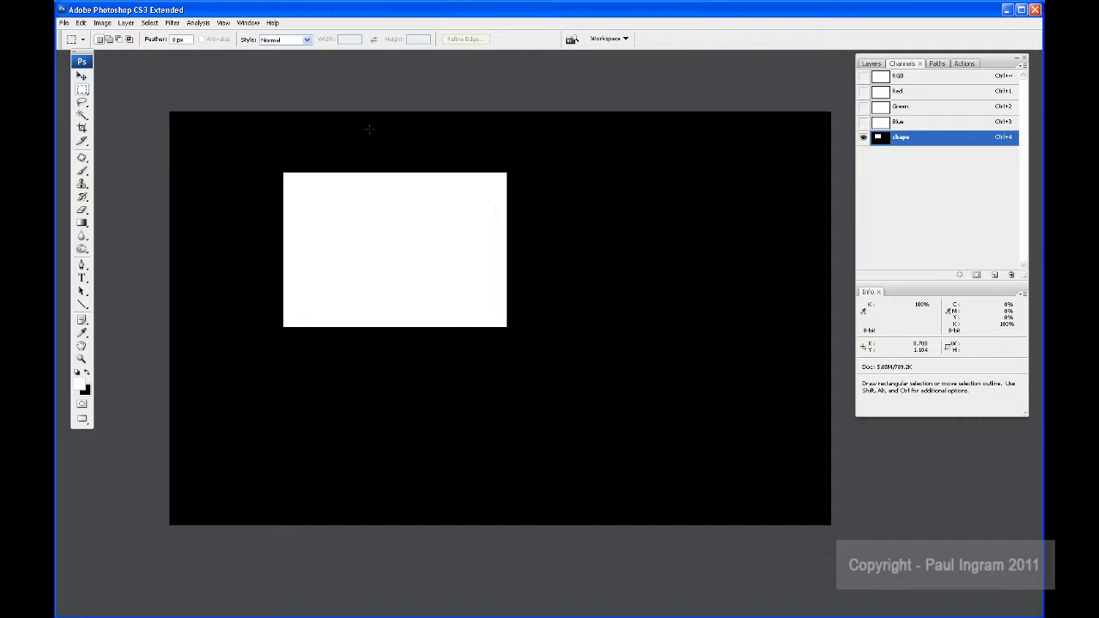
pyautogui.click(150, 23)
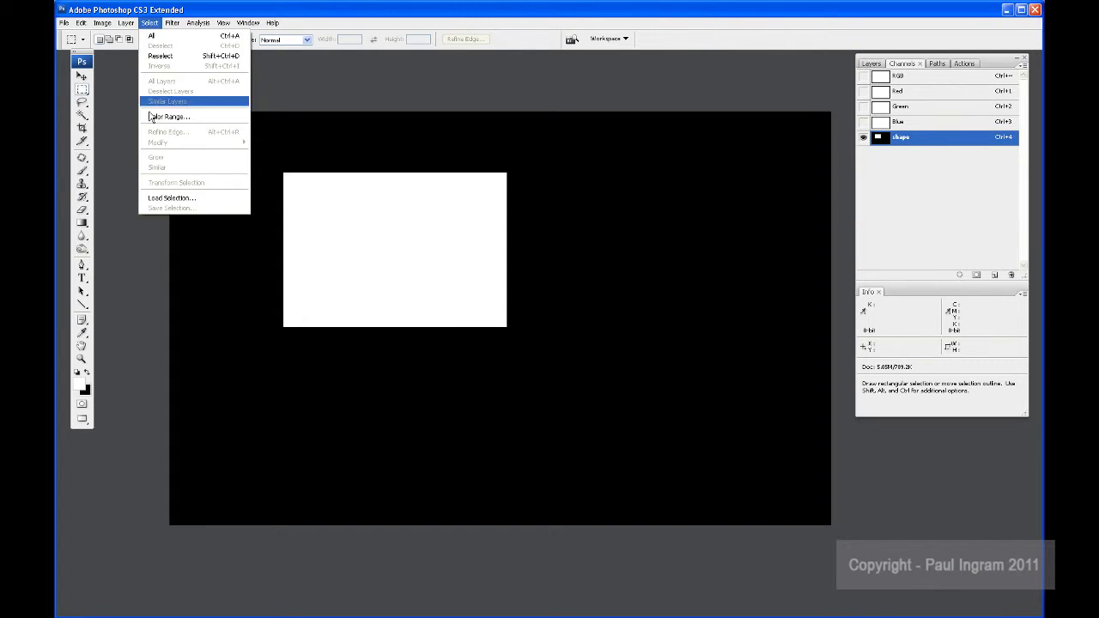
pyautogui.click(371, 22)
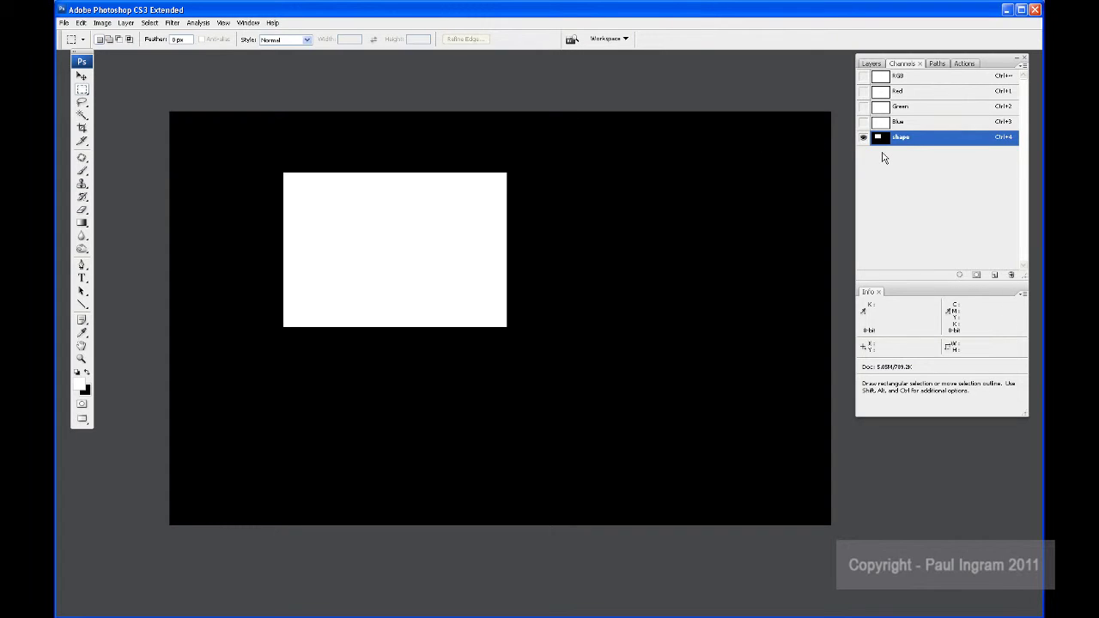
# Load the selection directly from the shape channel's thumbnail, return to the composite RGB image's layers, and deselect.
pyautogui.press('ctrl')
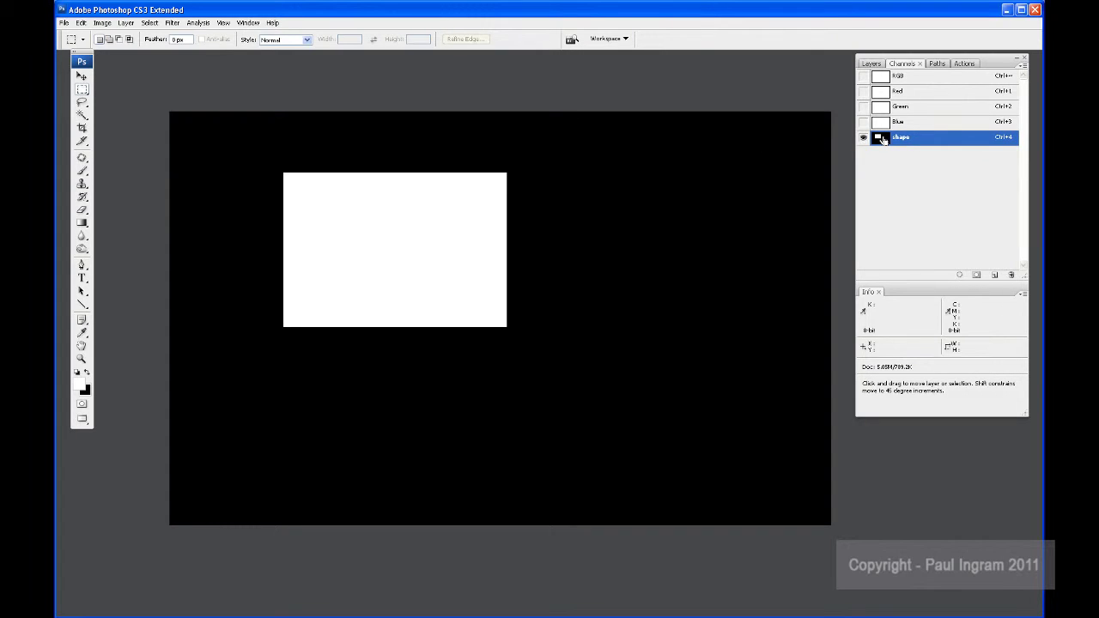
pyautogui.keyDown('ctrl'); pyautogui.click(882, 139); pyautogui.keyUp('ctrl')
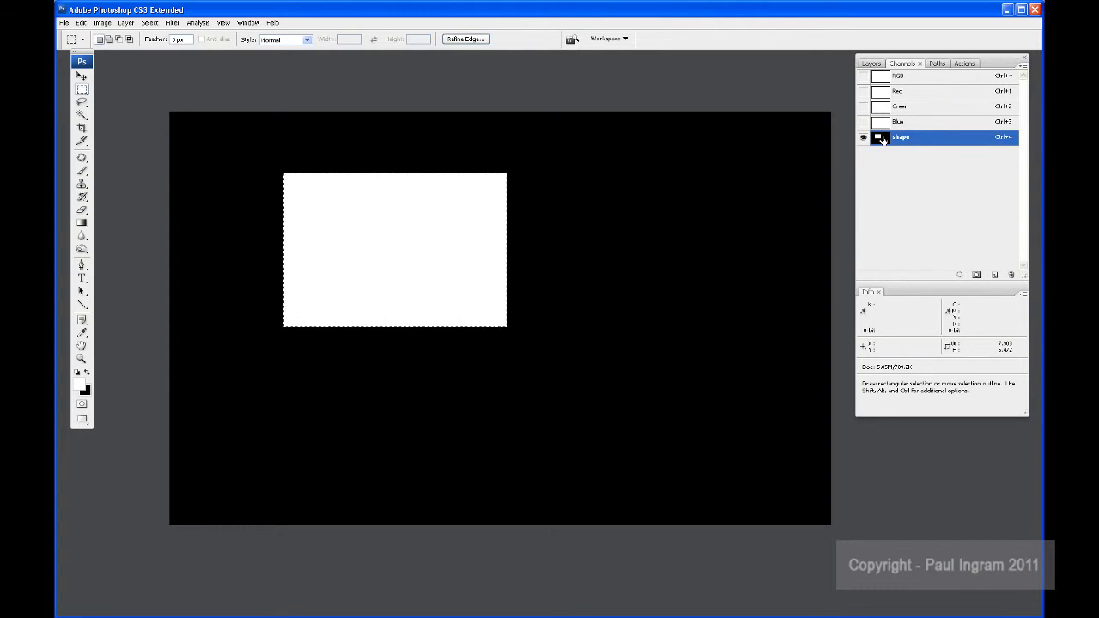
pyautogui.click(897, 78)
pyautogui.click(871, 63)
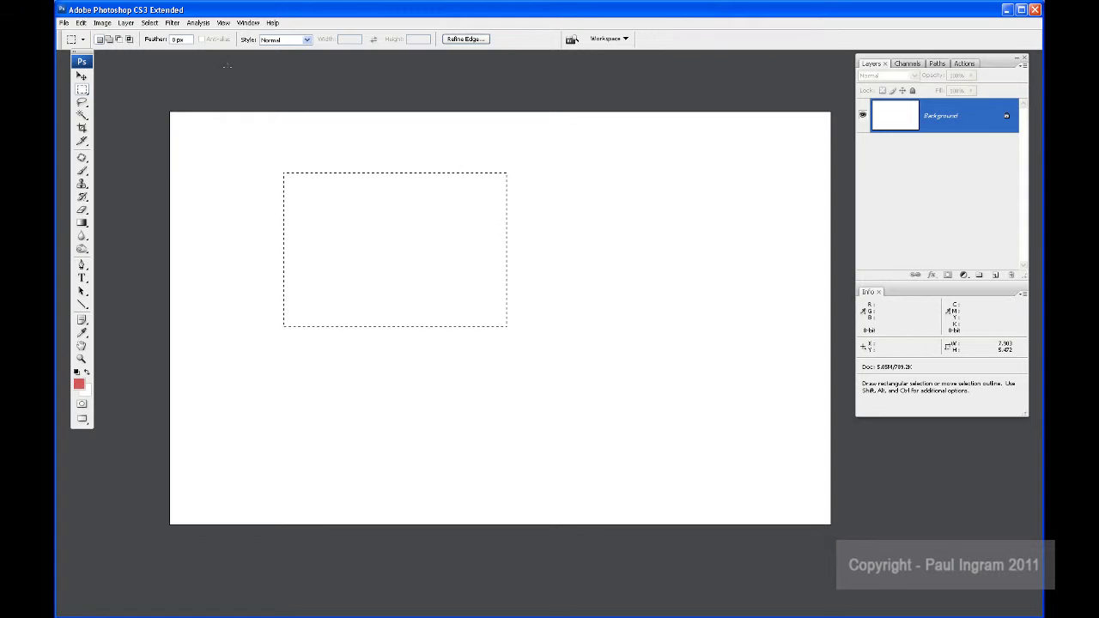
pyautogui.click(150, 22)
pyautogui.click(157, 52)
# Check the channel list, and undo and redo the deselection by stepping through the history.
pyautogui.click(910, 65)
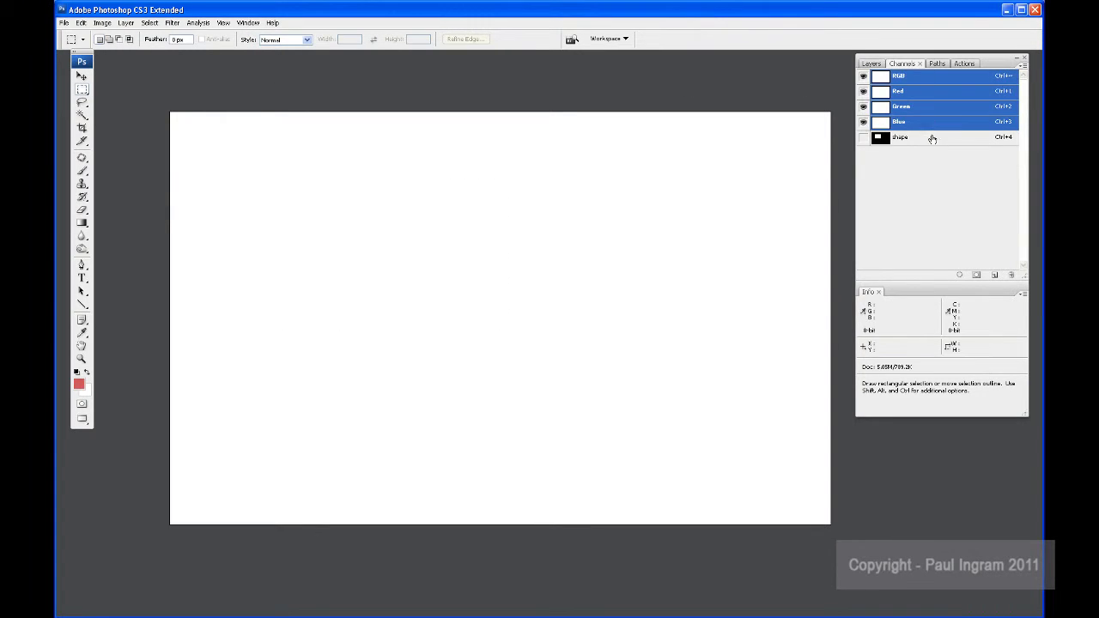
pyautogui.click(878, 66)
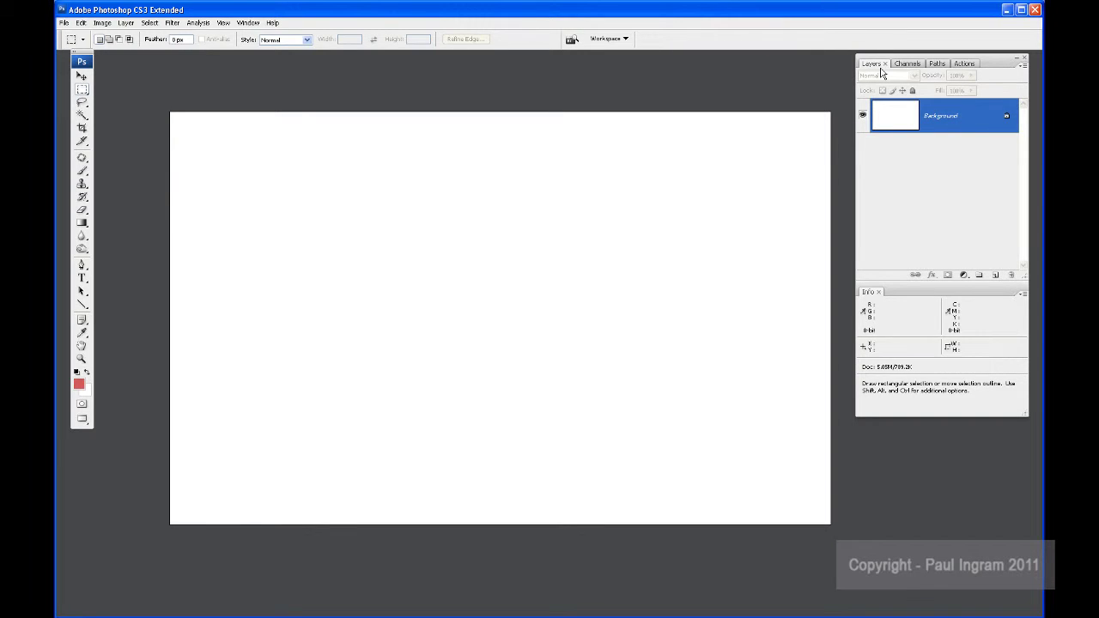
pyautogui.hotkey('ctrl', 'alt')
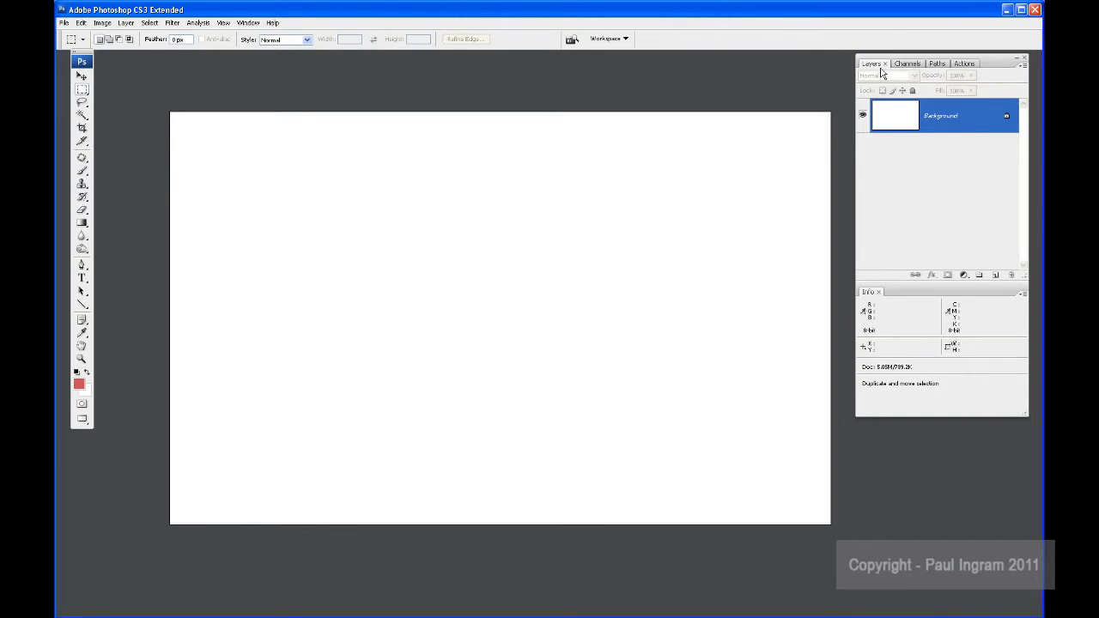
pyautogui.hotkey('ctrl', 'alt', 'z')
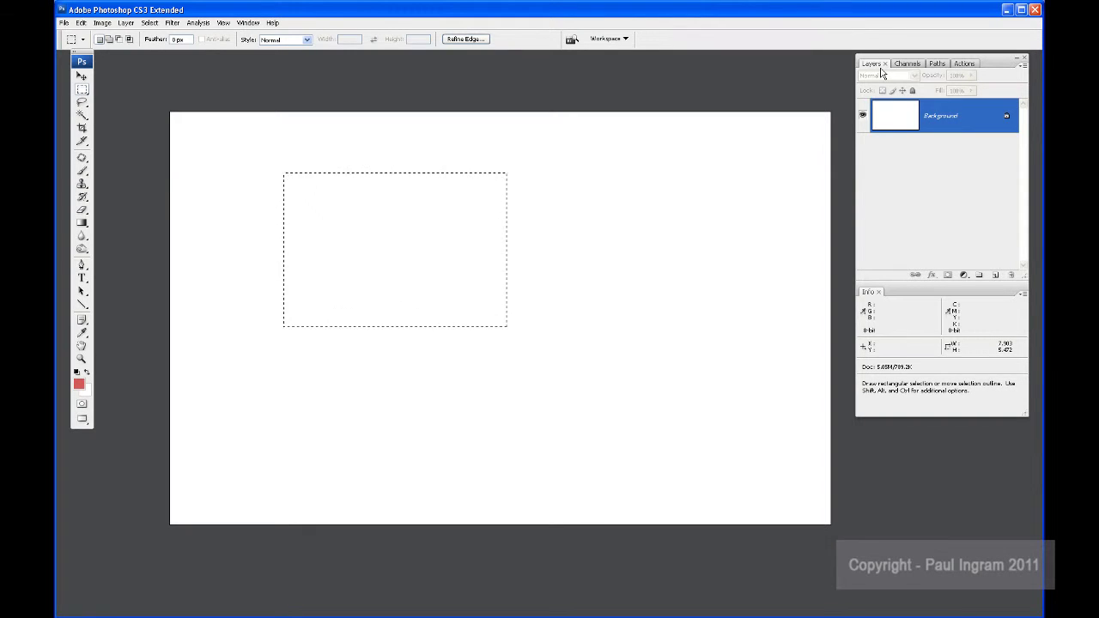
pyautogui.hotkey('ctrl', 'shift', 'z')
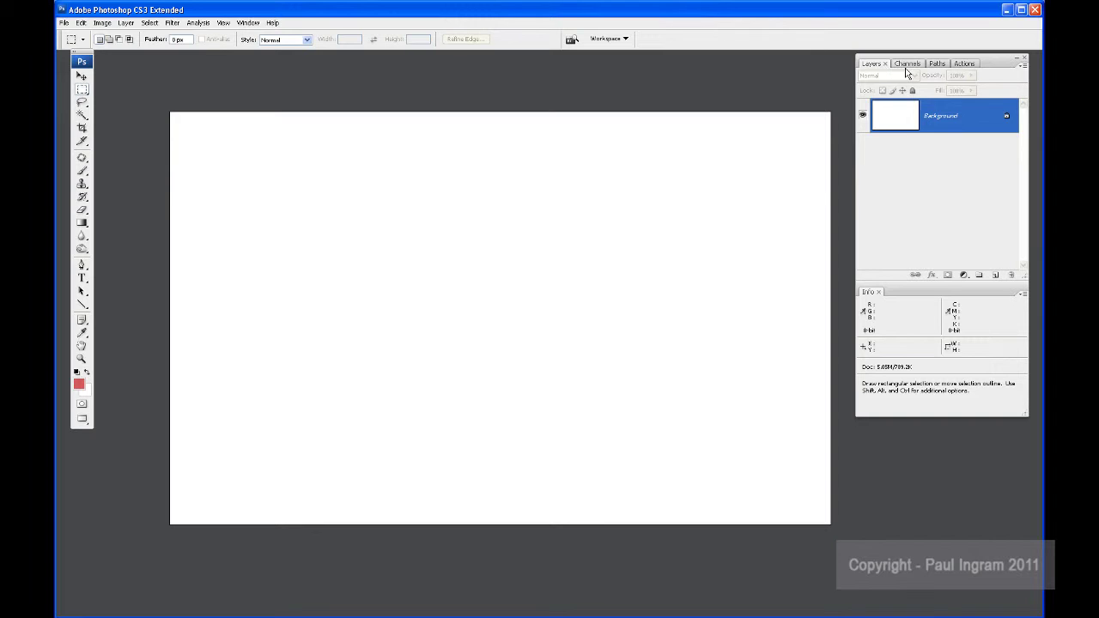
# Delete the shape channel and return to the layer list.
pyautogui.click(907, 64)
pyautogui.moveTo(997, 137); pyautogui.dragTo(1013, 275)
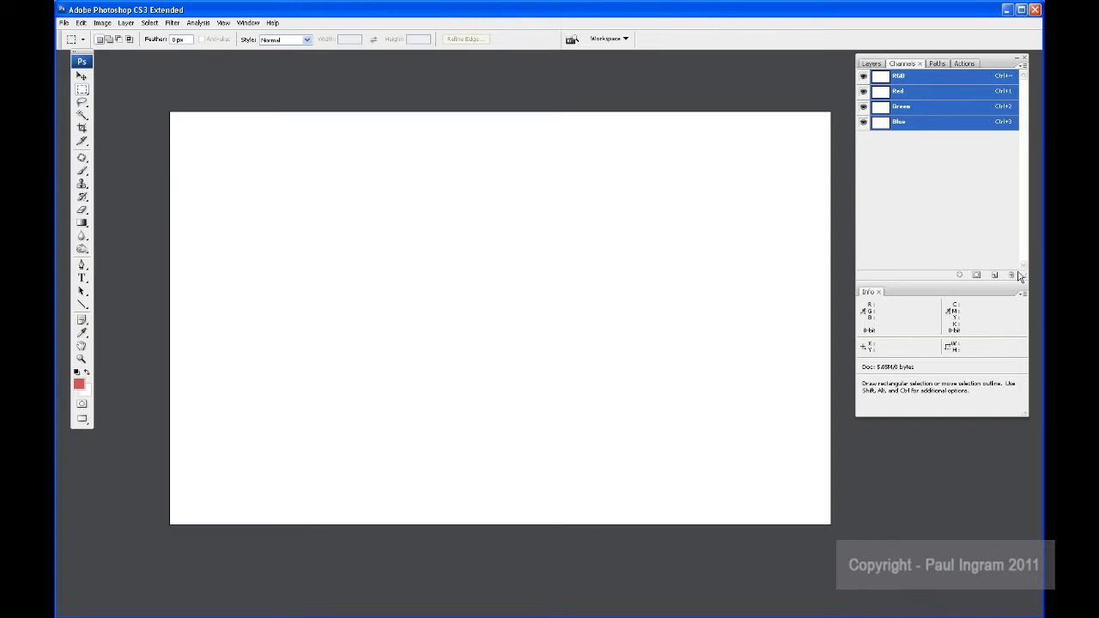
pyautogui.click(871, 63)
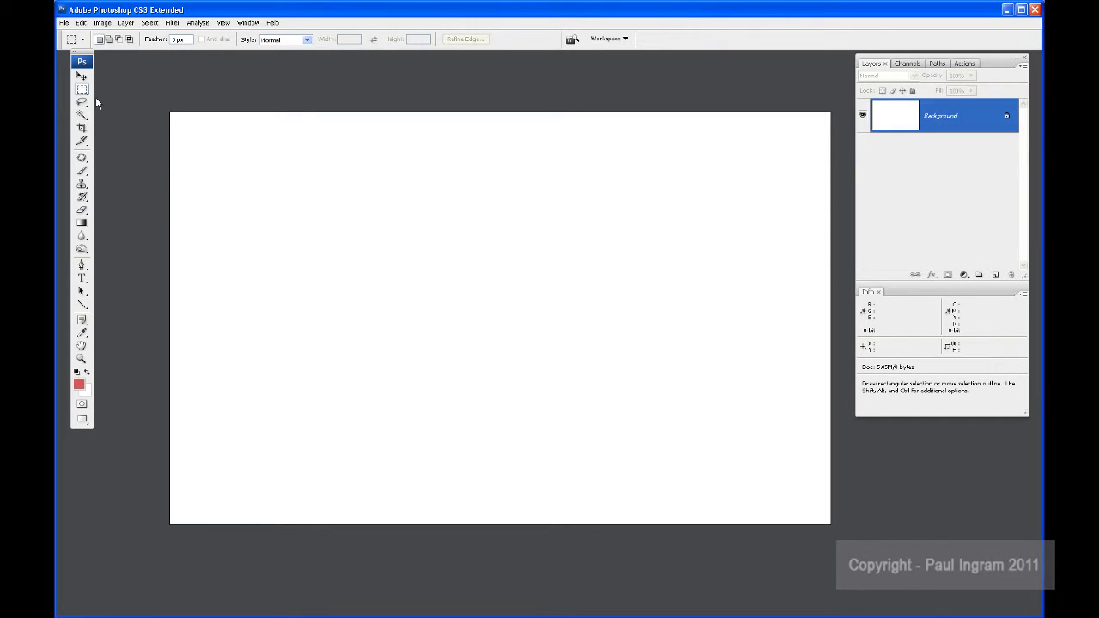
# Draw a rectangular marquee selection about 8.0 wide by 6.2 high near the upper middle of the canvas.
pyautogui.moveTo(358, 184); pyautogui.dragTo(586, 358)
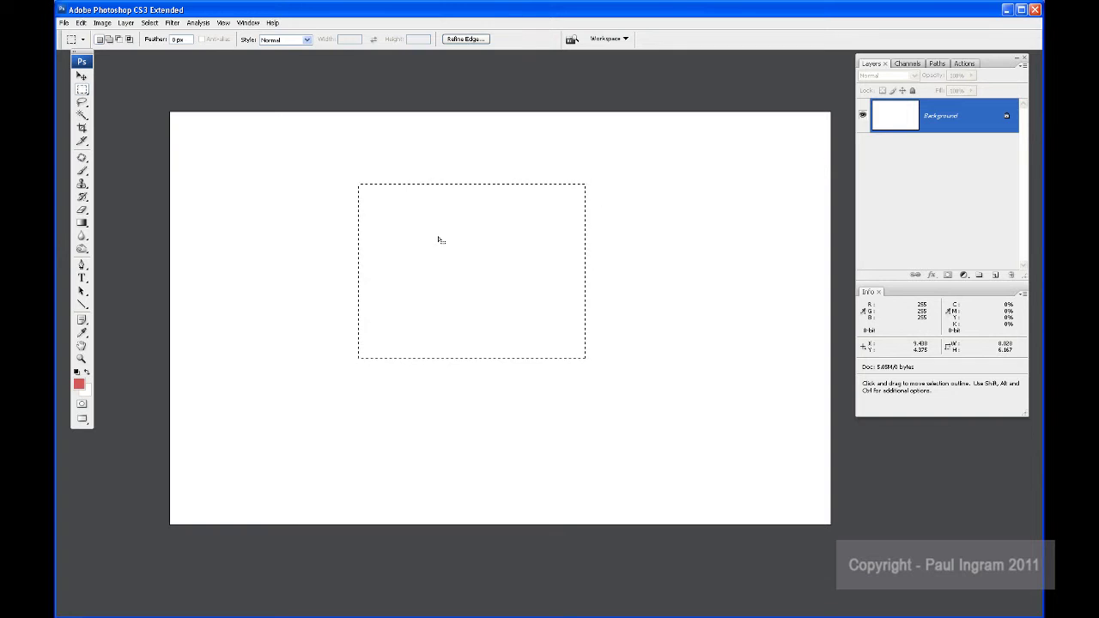
pyautogui.click(150, 26)
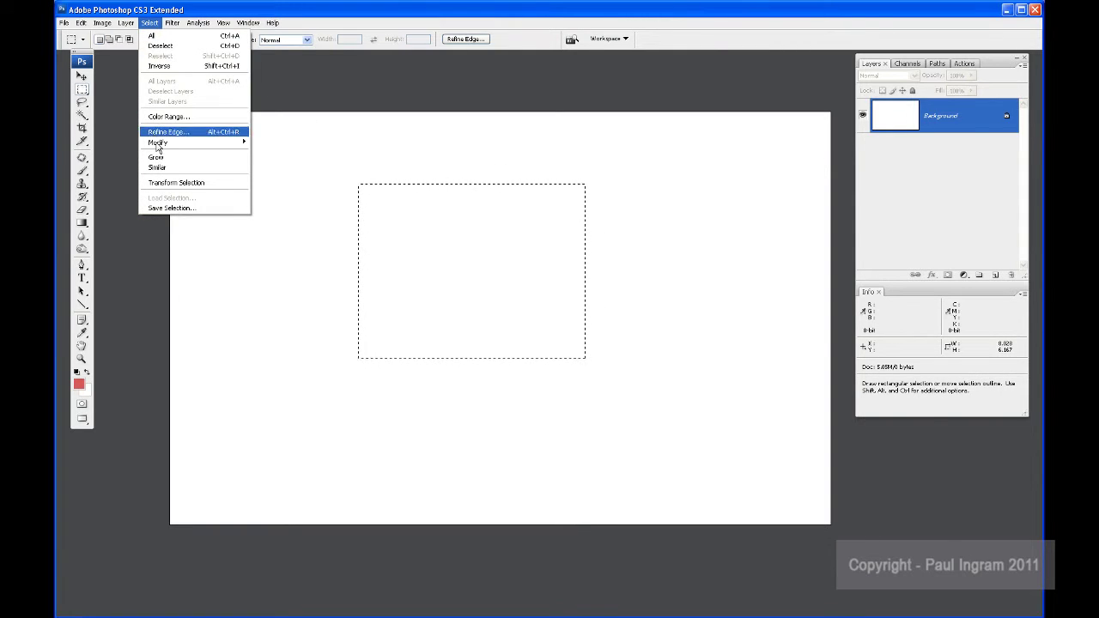
pyautogui.moveTo(159, 143)
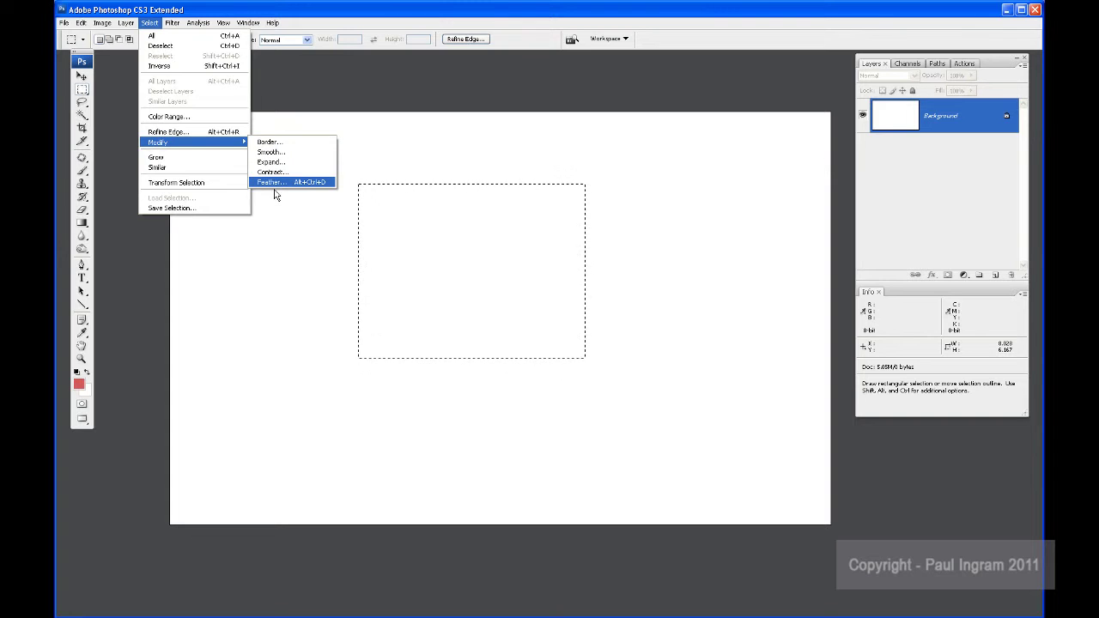
pyautogui.click(670, 53)
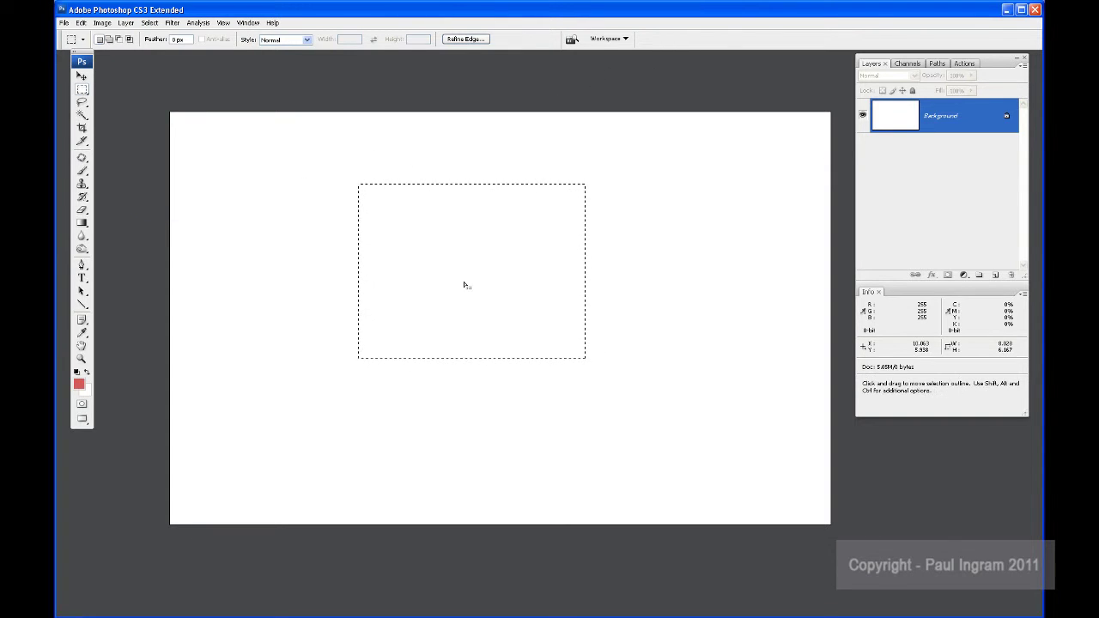
# Feather the rectangular selection with the feather radius already filled in.
pyautogui.rightClick(460, 242)
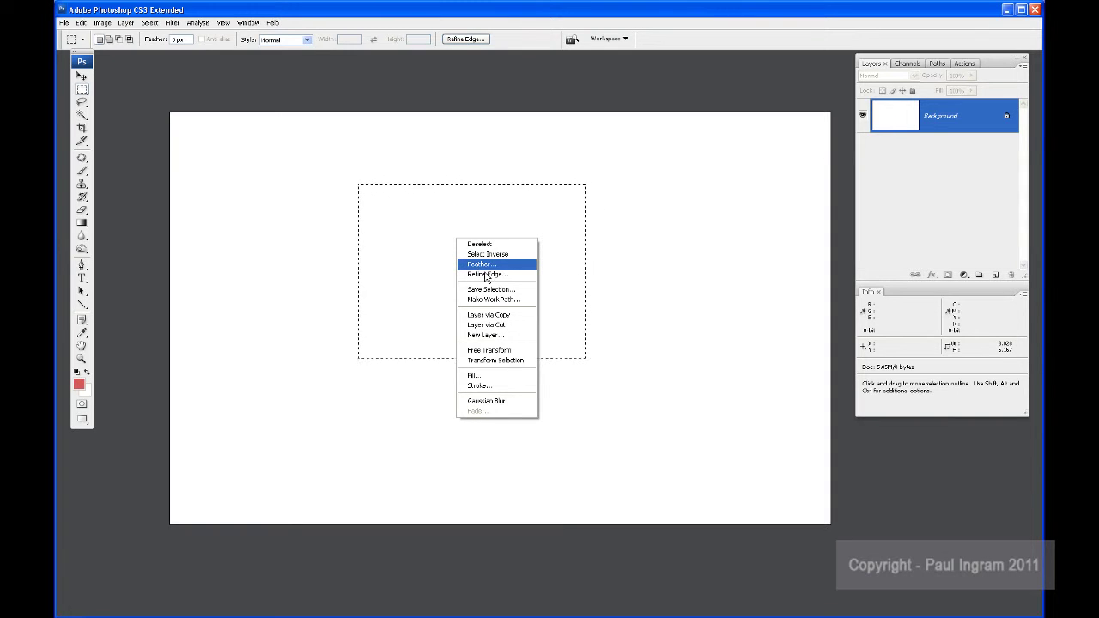
pyautogui.click(494, 267)
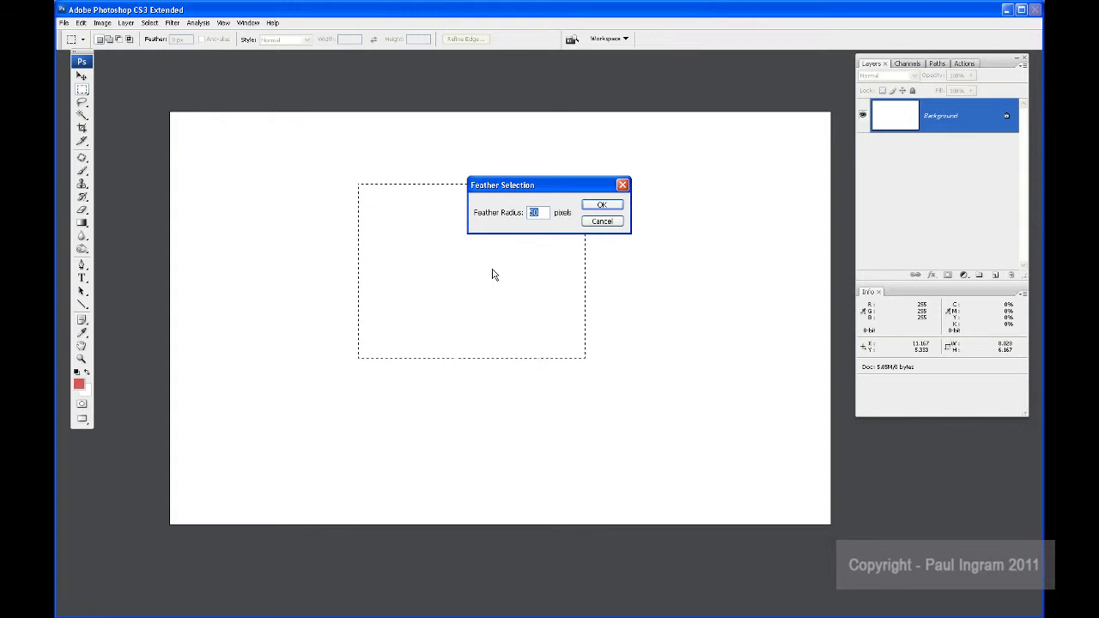
pyautogui.click(591, 204)
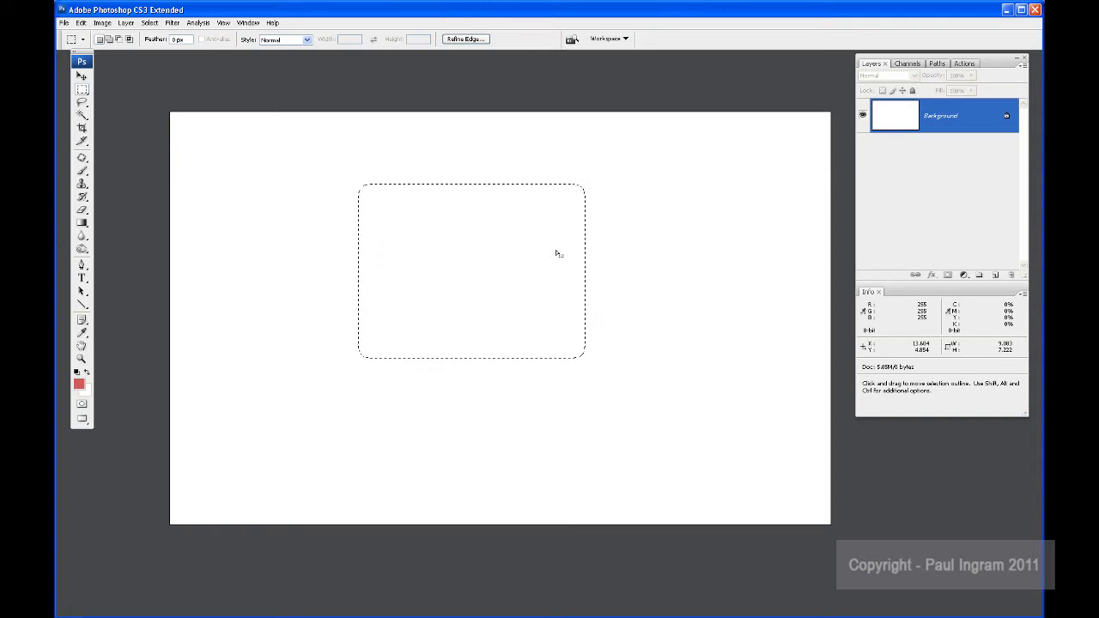
# Save the feathered rectangular selection as a new channel named shape.
pyautogui.click(150, 23)
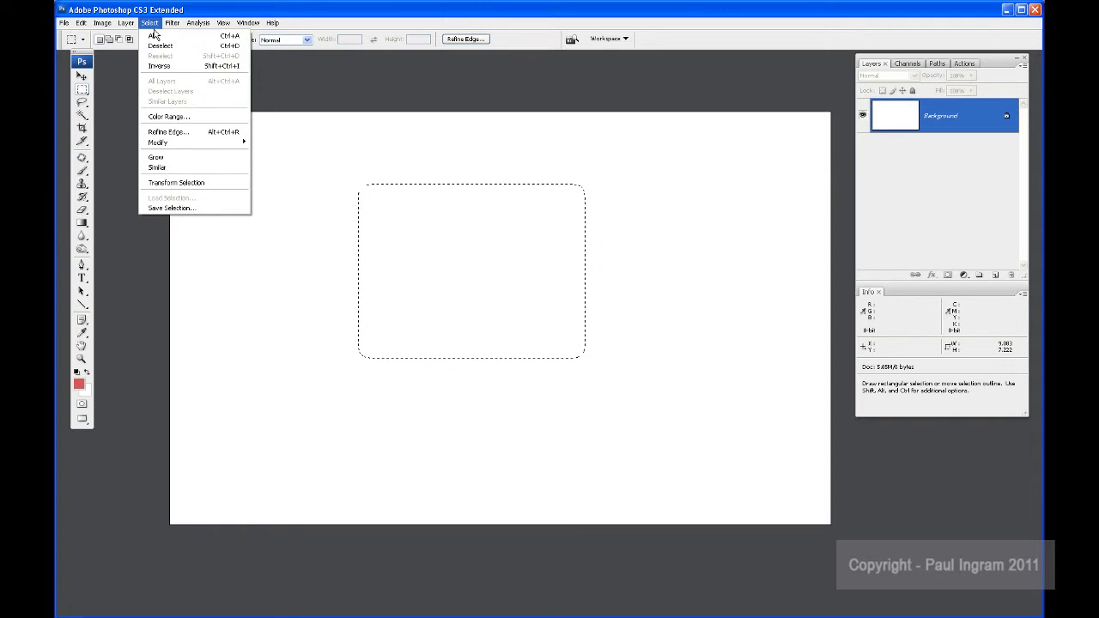
pyautogui.click(173, 209)
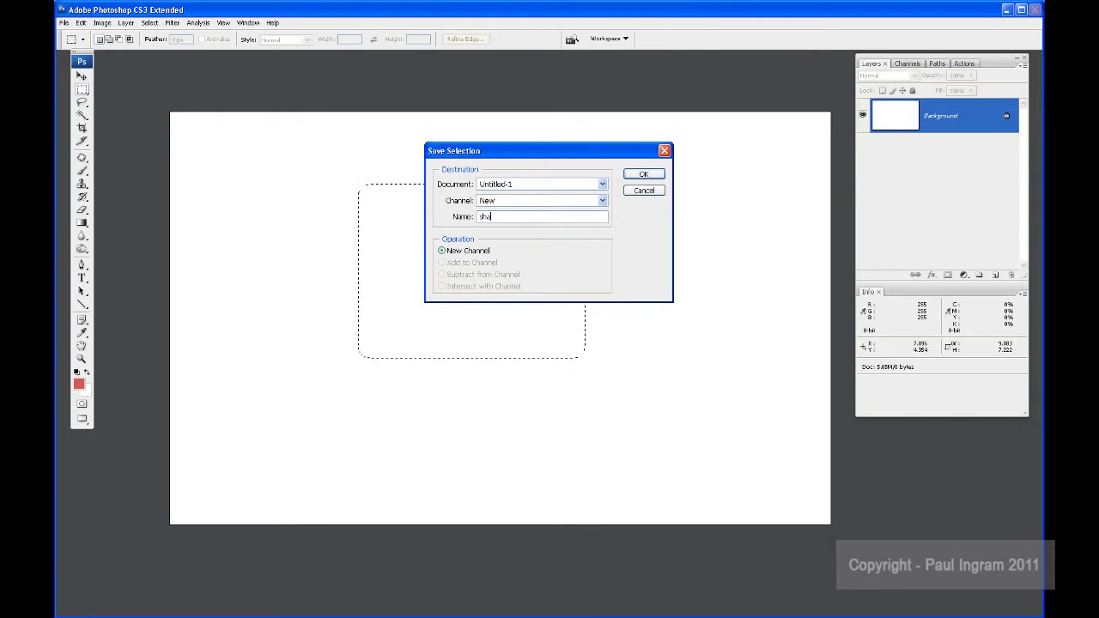
pyautogui.click(643, 175)
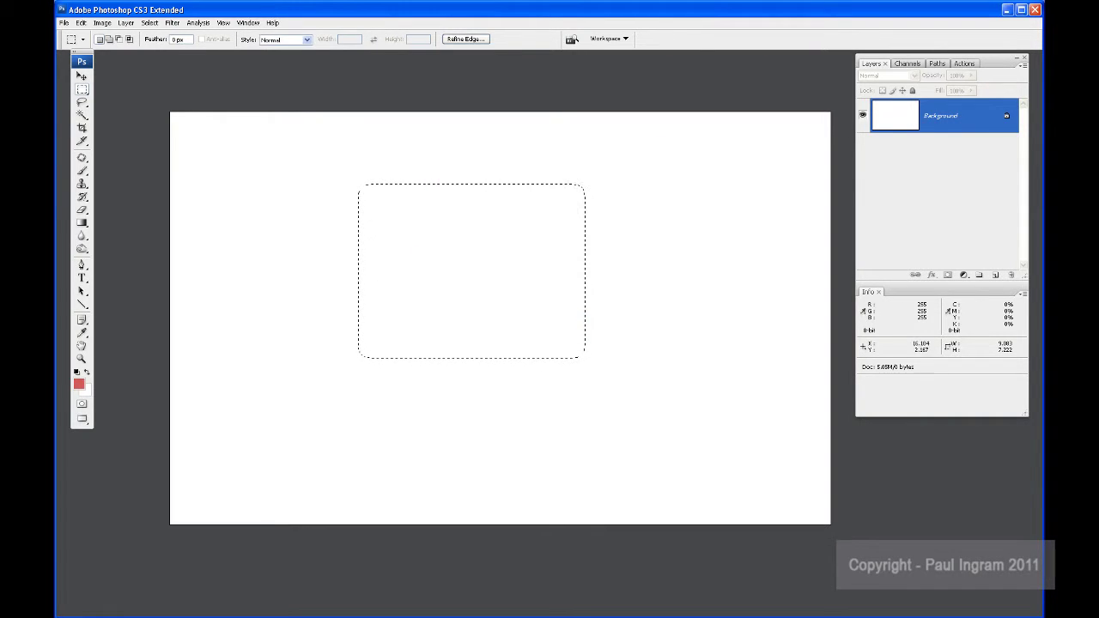
# Deselect the feathered rectangle, restore it with Reselect, and deselect it again.
pyautogui.click(150, 23)
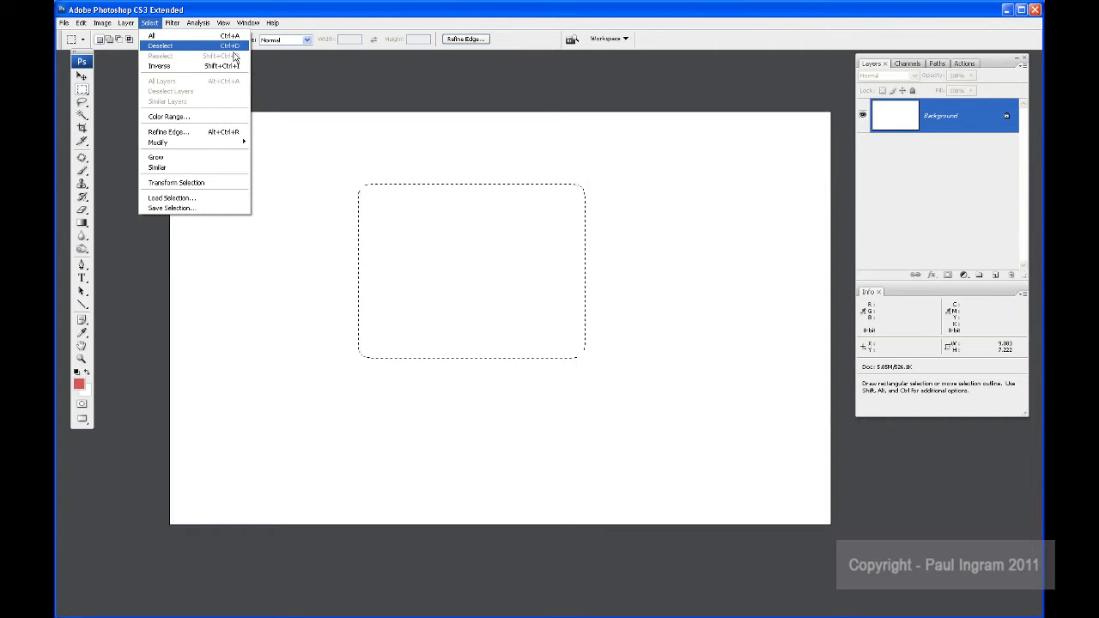
pyautogui.click(343, 91)
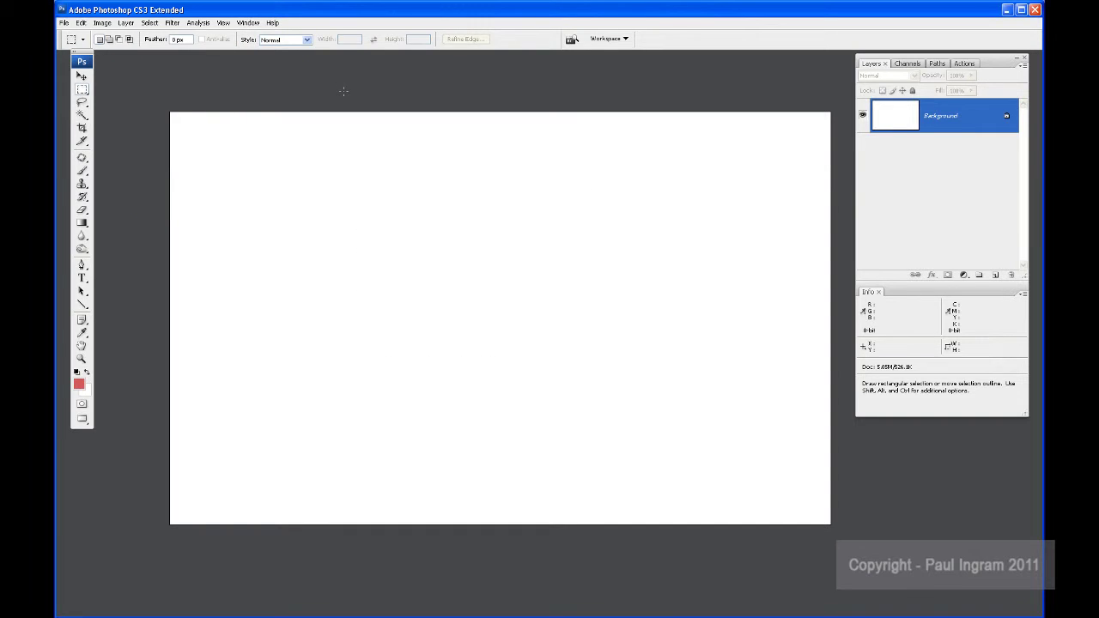
pyautogui.hotkey('ctrl', 'shift', 'd')
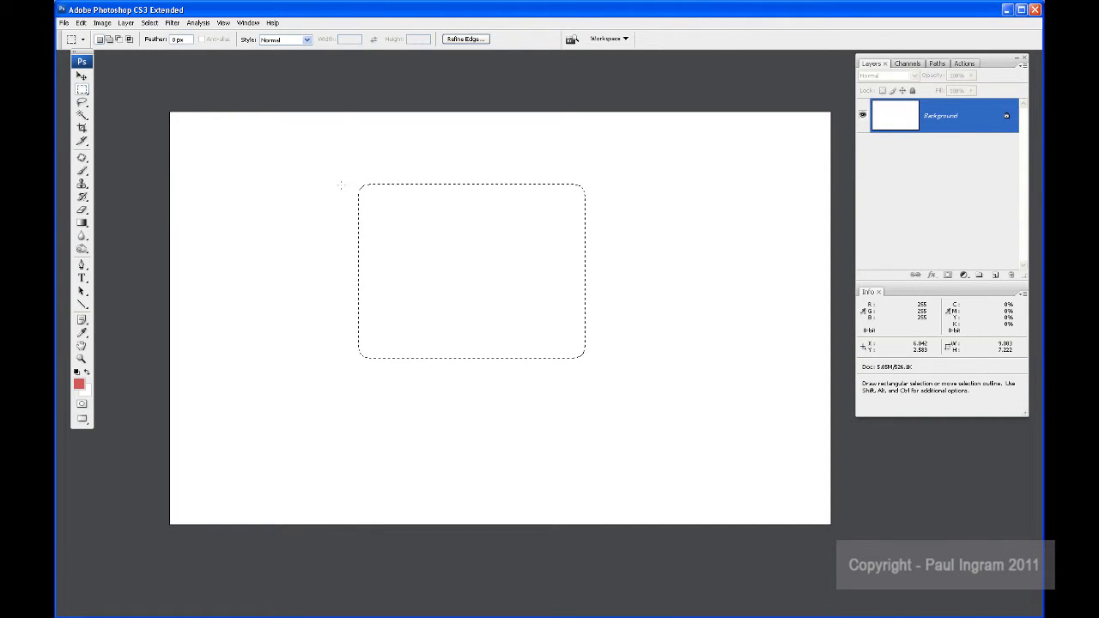
pyautogui.click(343, 189)
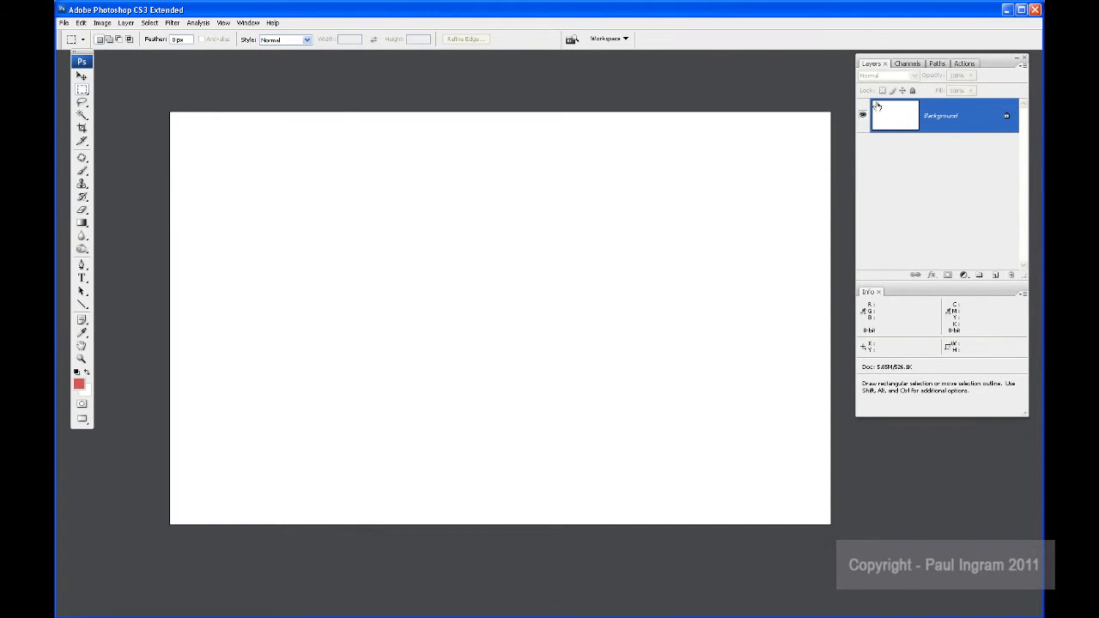
# Display the shape channel on its own and examine the soft transition along its feathered edges.
pyautogui.click(908, 64)
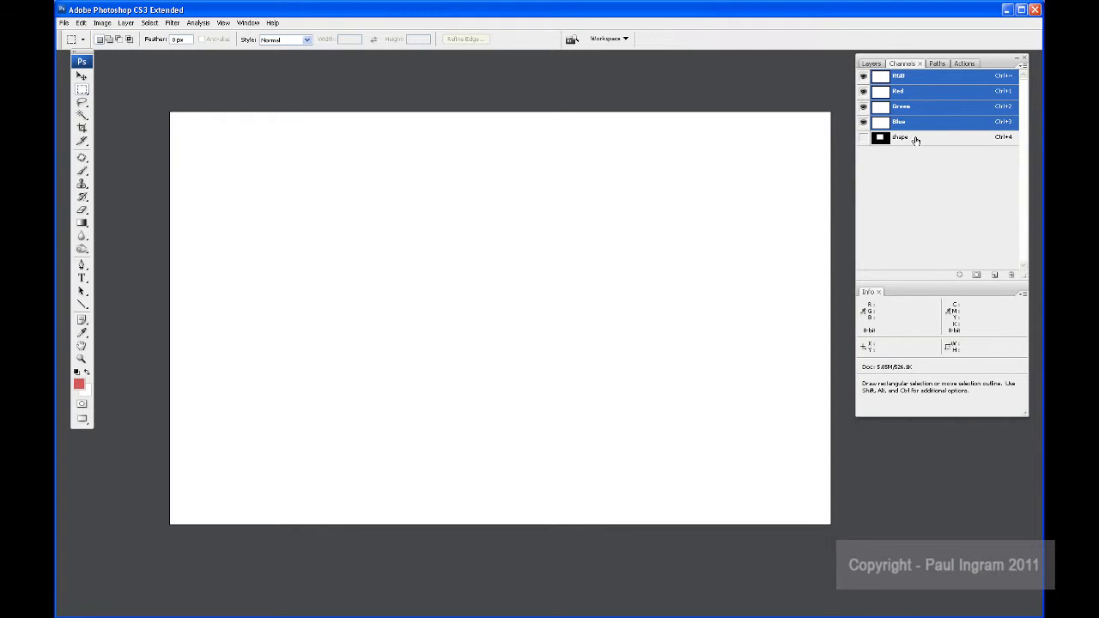
pyautogui.click(913, 138)
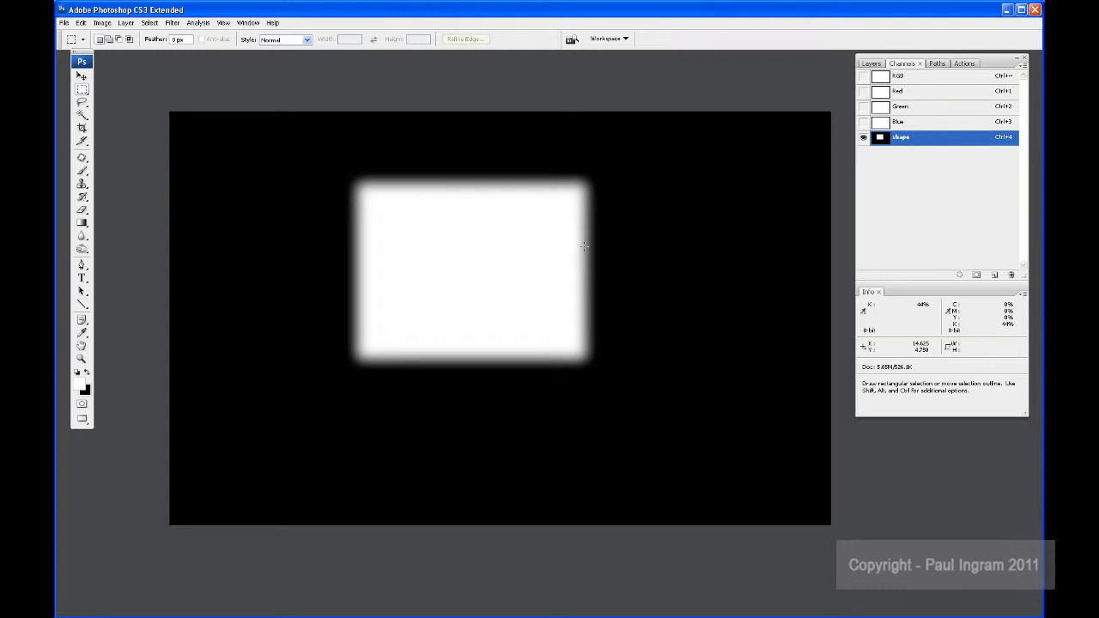
pyautogui.hotkey('ctrl', '+')
pyautogui.hotkey('ctrl', '+')
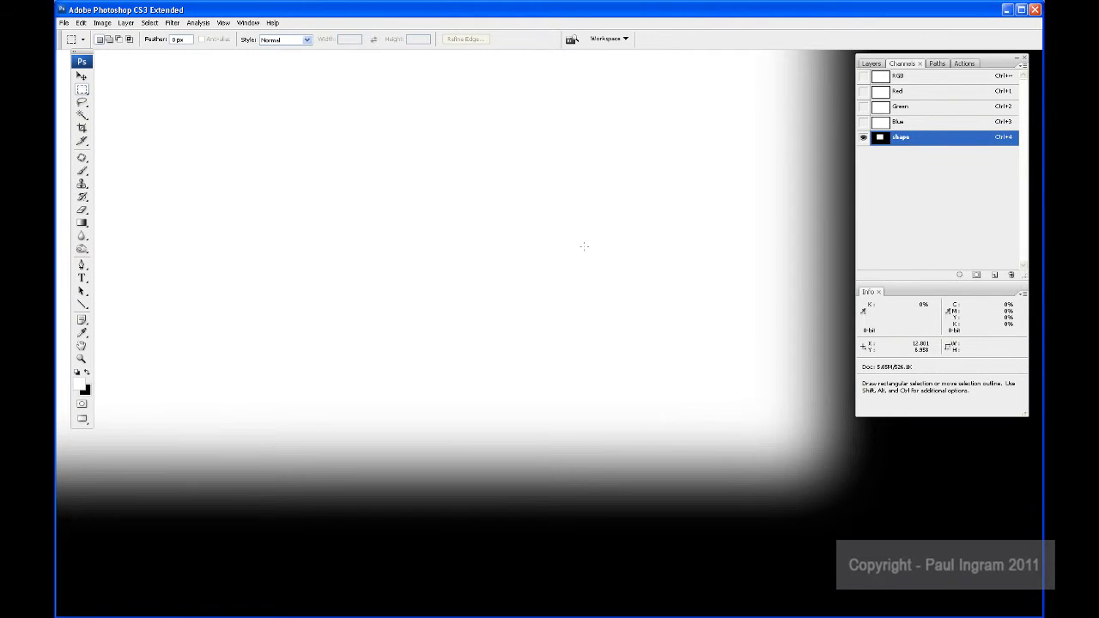
pyautogui.moveTo(788, 302); pyautogui.dragTo(500, 368)
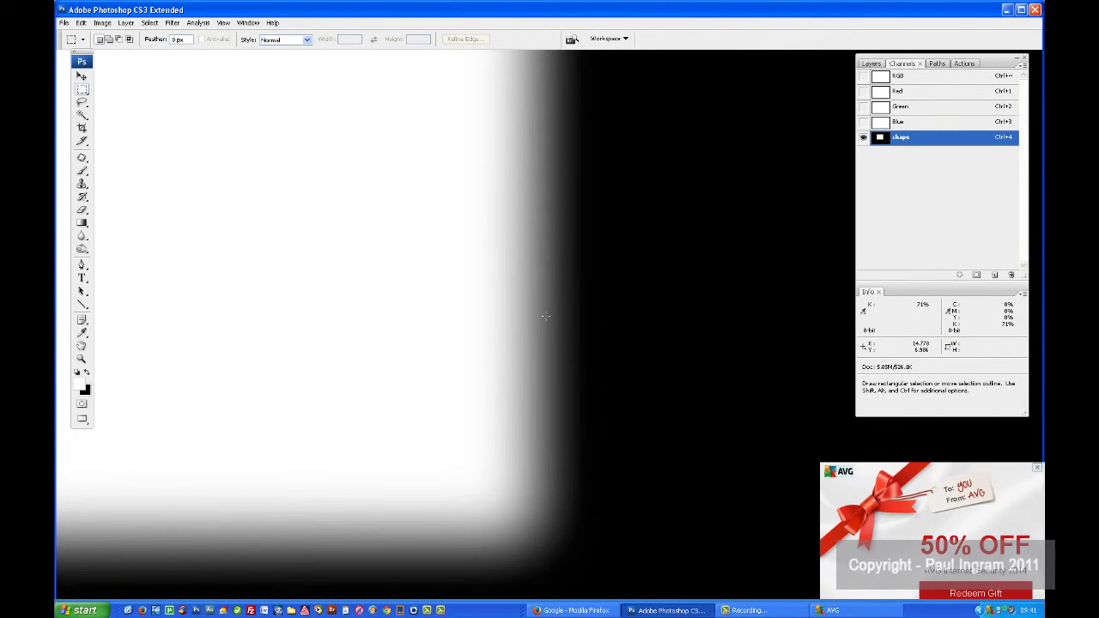
# Dismiss the AVG promotional pop-up.
pyautogui.click(840, 611)
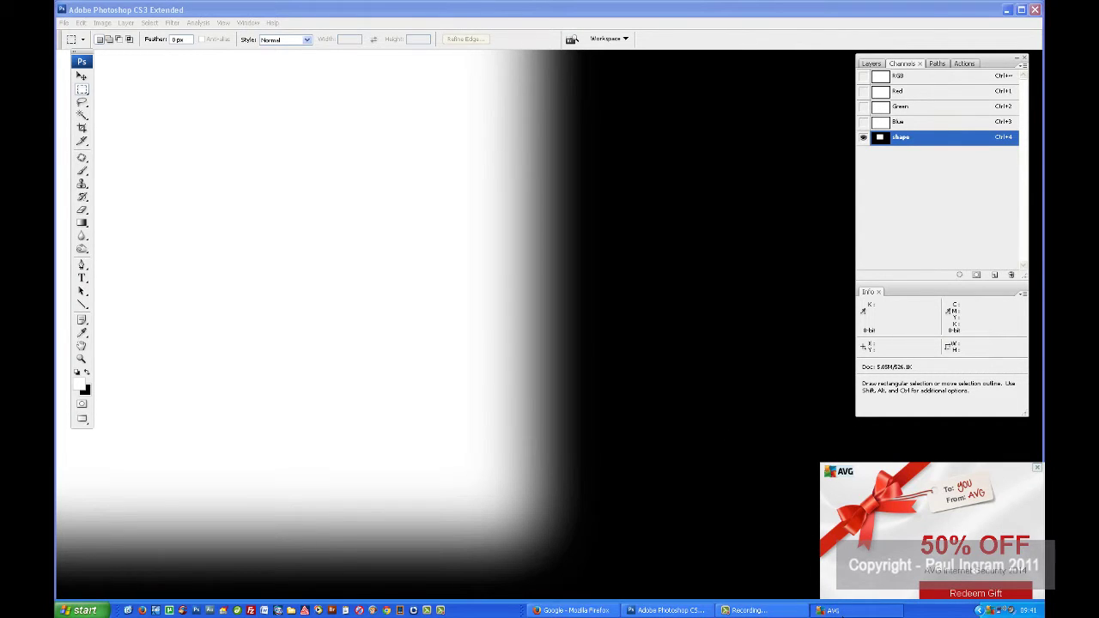
pyautogui.click(1038, 470)
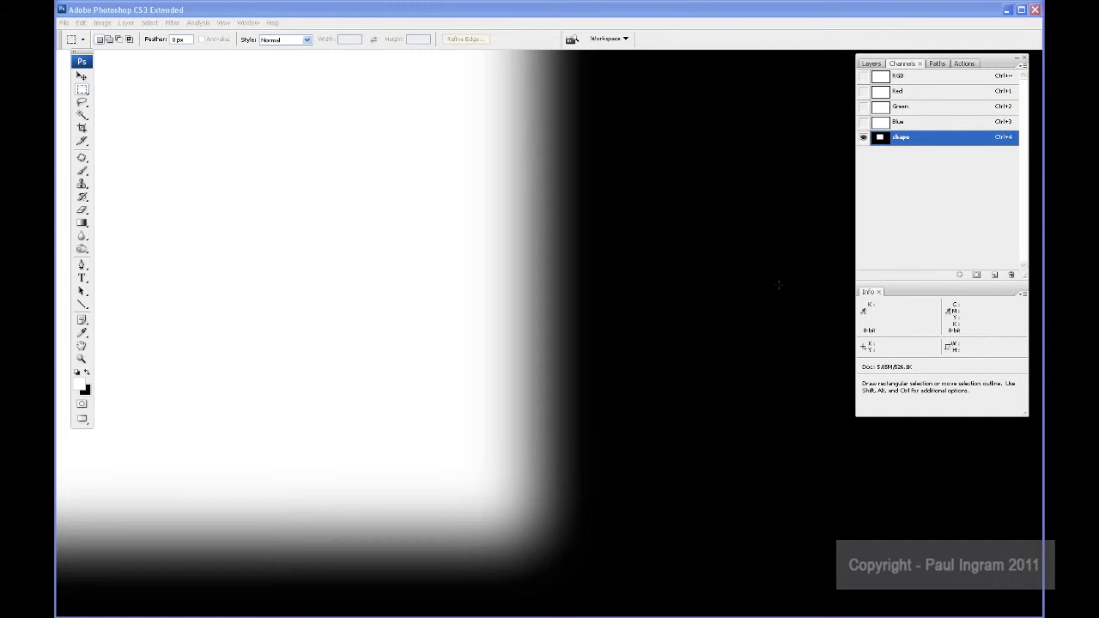
# Load the shape channel as a selection and return to the Background layer with the RGB composite displayed.
pyautogui.hotkey('ctrl', '-')
pyautogui.hotkey('ctrl', '-')
pyautogui.hotkey('ctrl', '-')
pyautogui.hotkey('ctrl', '-')
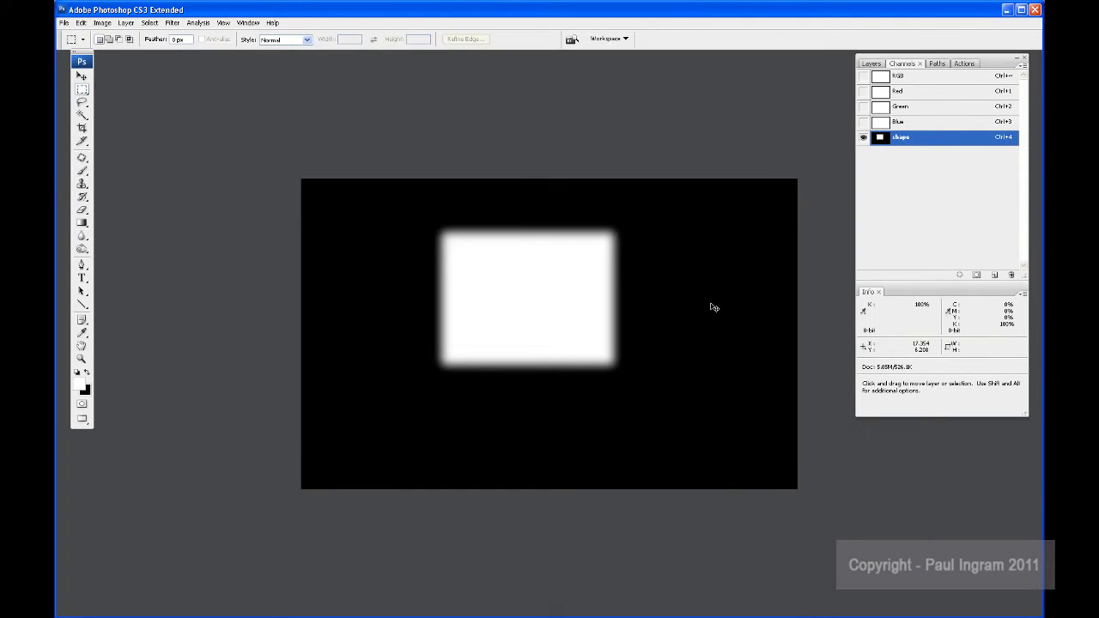
pyautogui.keyDown('ctrl'); pyautogui.click(881, 137); pyautogui.keyUp('ctrl')
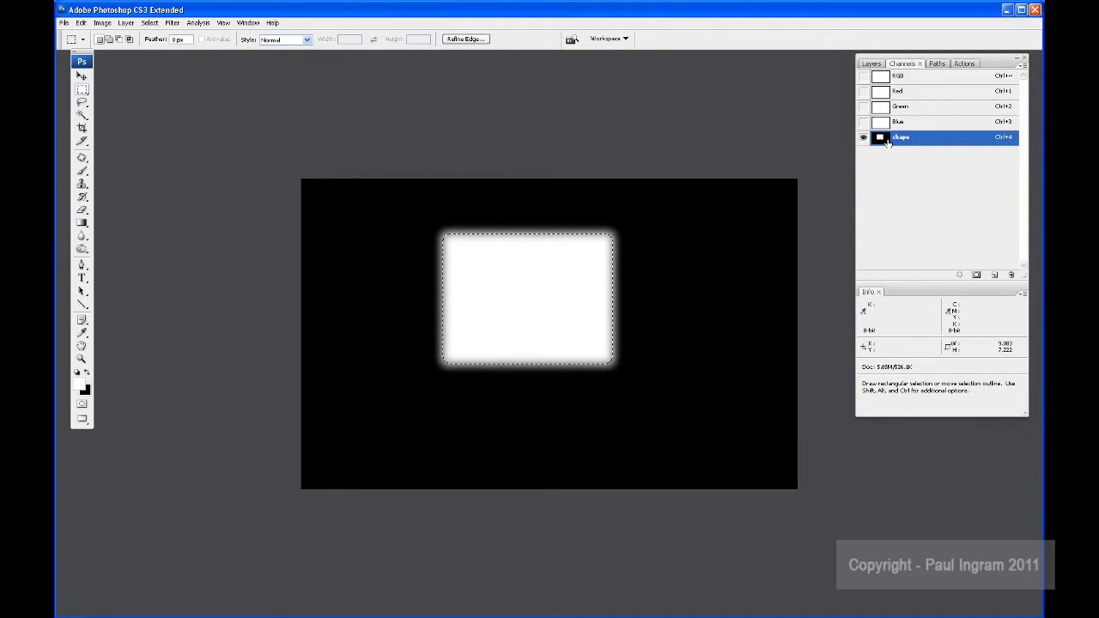
pyautogui.click(870, 64)
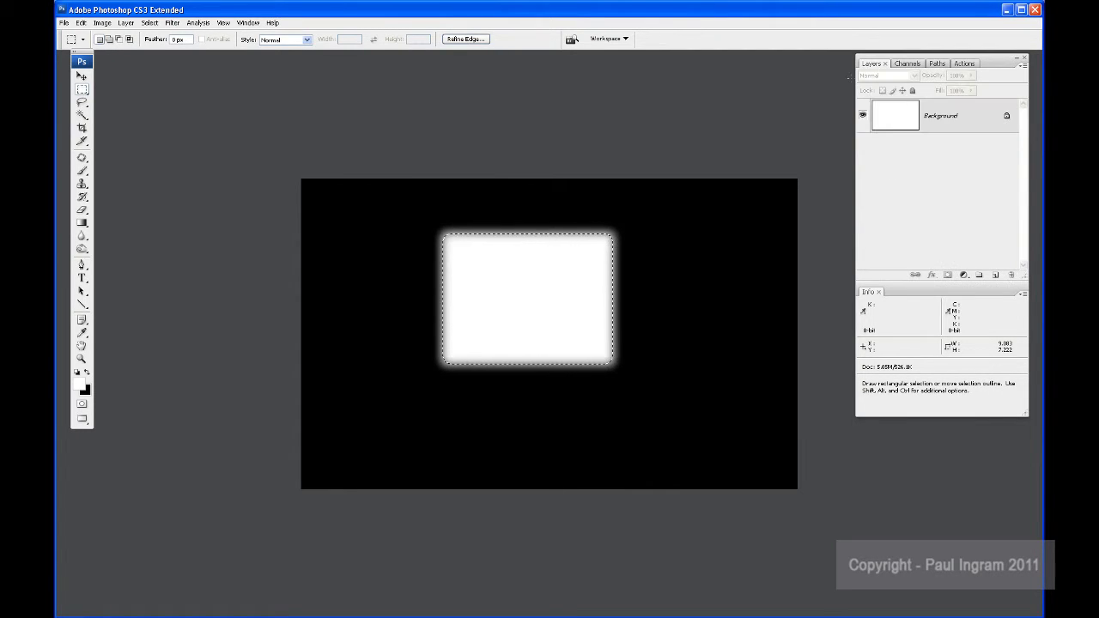
pyautogui.click(904, 64)
pyautogui.click(901, 76)
pyautogui.press('F7')
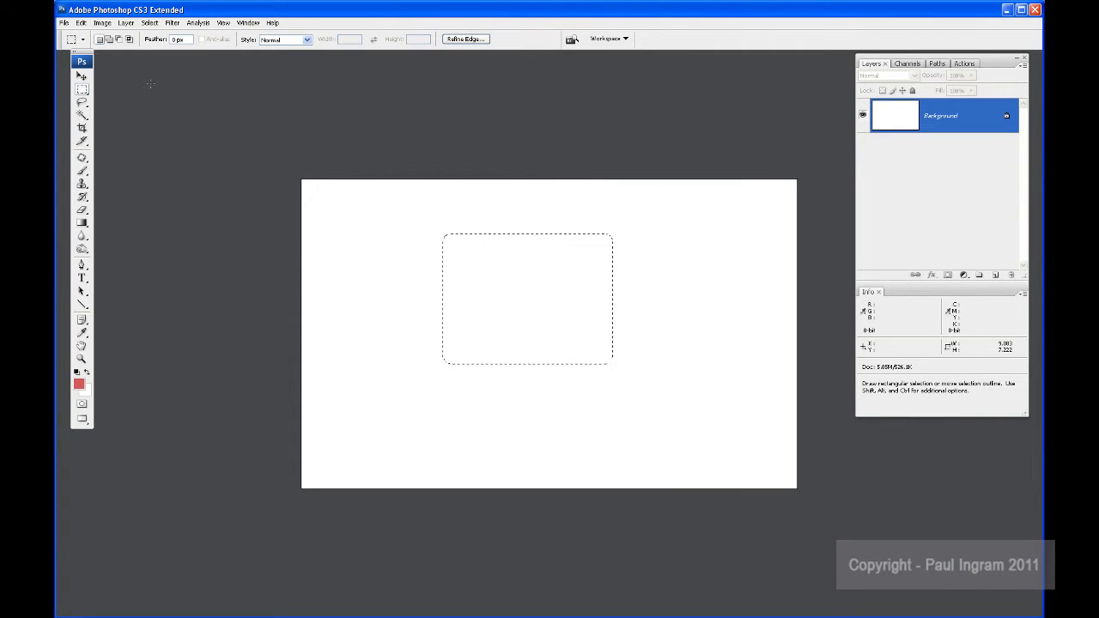
# Fill the feathered selection with black in Normal mode at 100% opacity, deselect it, and inspect the soft edges.
pyautogui.click(80, 22)
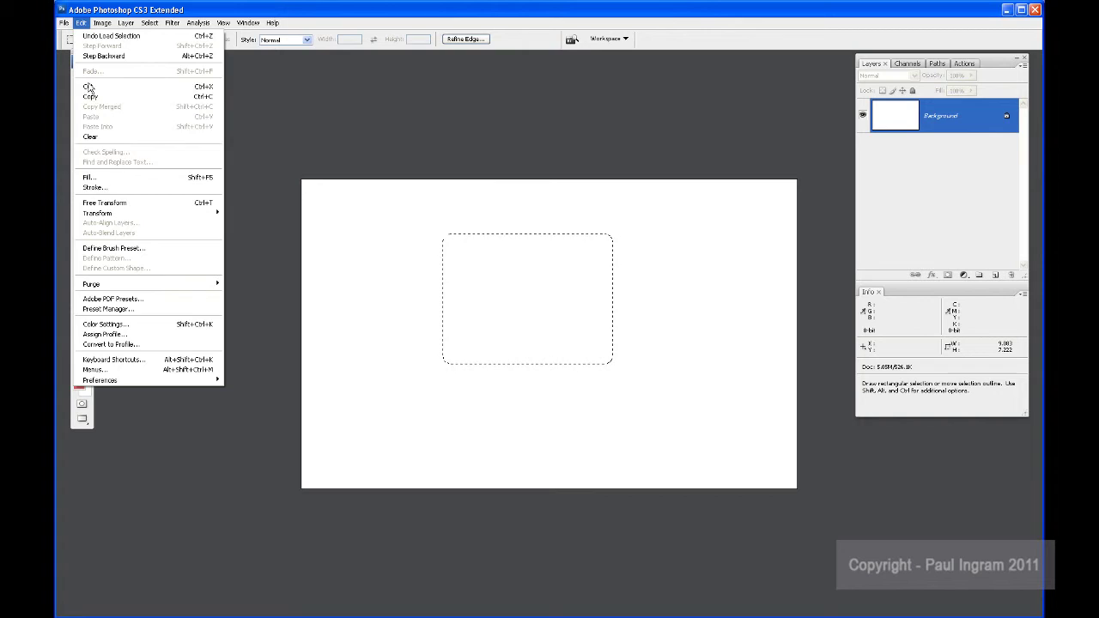
pyautogui.click(90, 178)
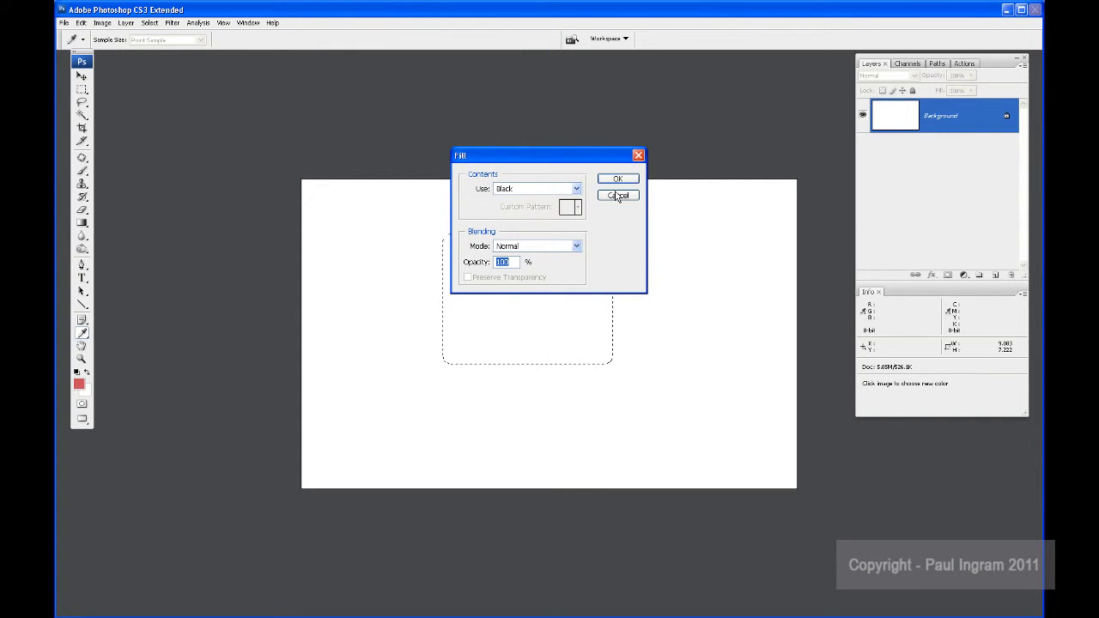
pyautogui.click(577, 190)
pyautogui.click(581, 191)
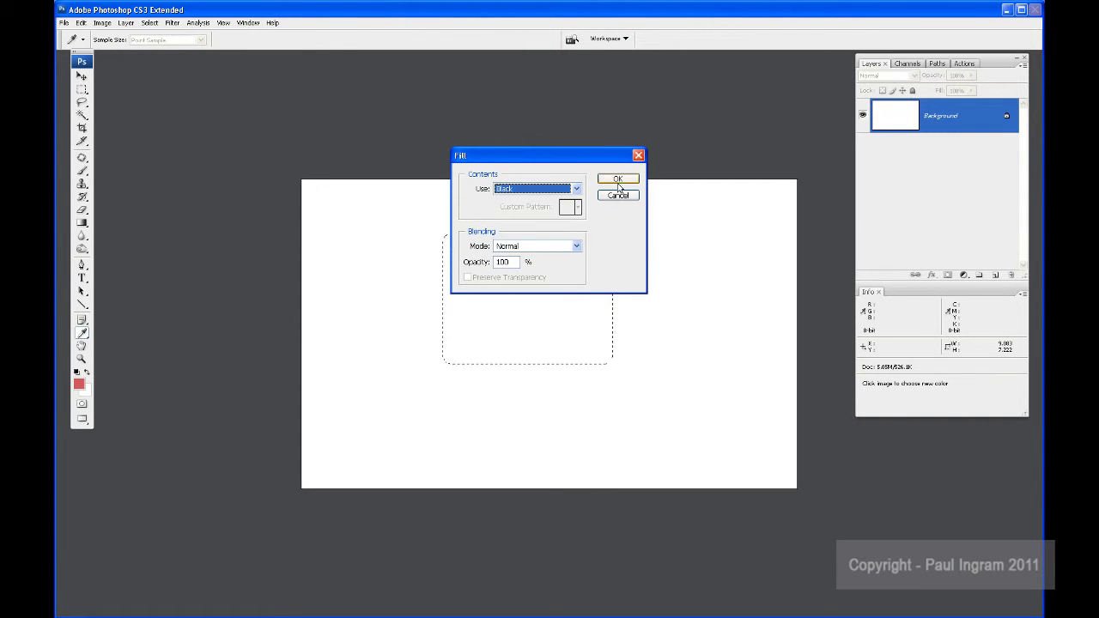
pyautogui.click(615, 179)
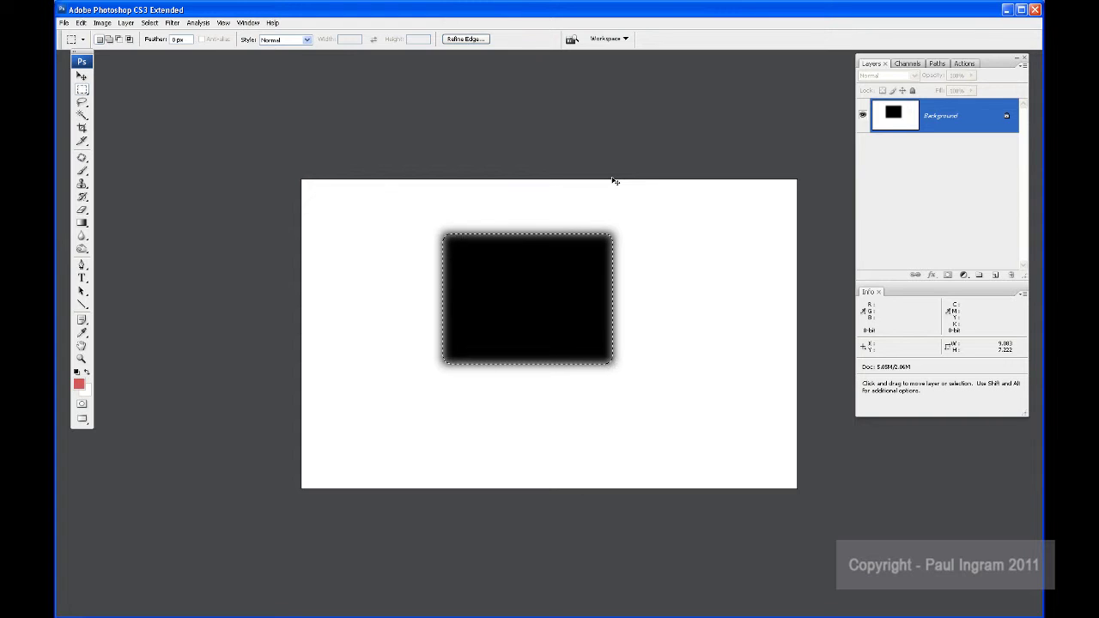
pyautogui.hotkey('ctrl', 'd')
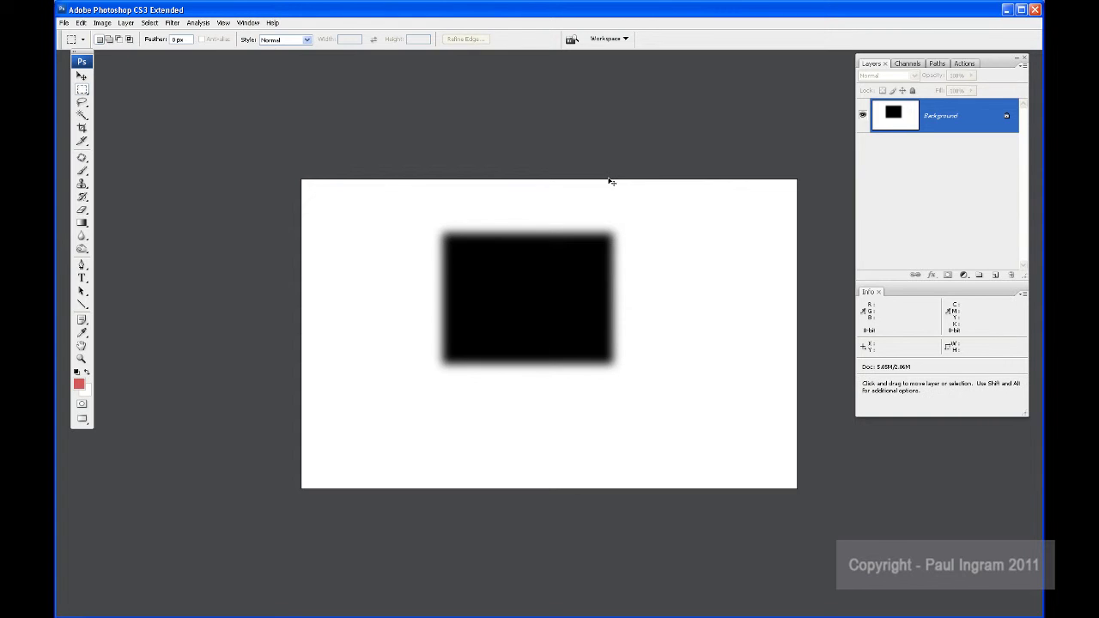
pyautogui.hotkey('ctrl', '+')
pyautogui.hotkey('ctrl', '+')
pyautogui.moveTo(584, 257); pyautogui.dragTo(495, 300)
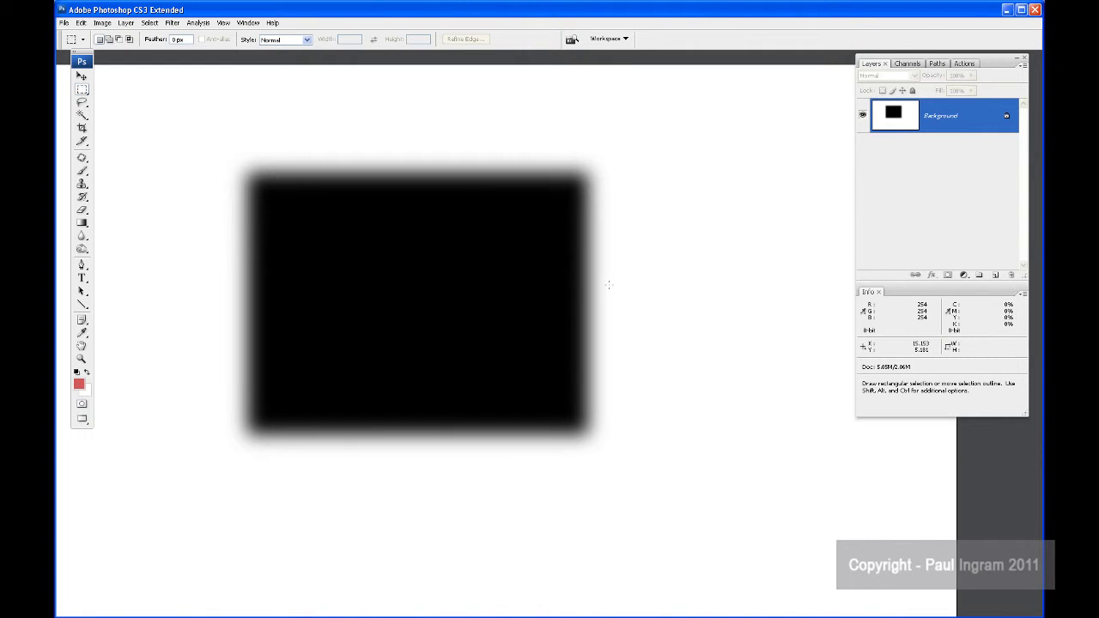
pyautogui.hotkey('ctrl', '-')
pyautogui.hotkey('ctrl', '-')
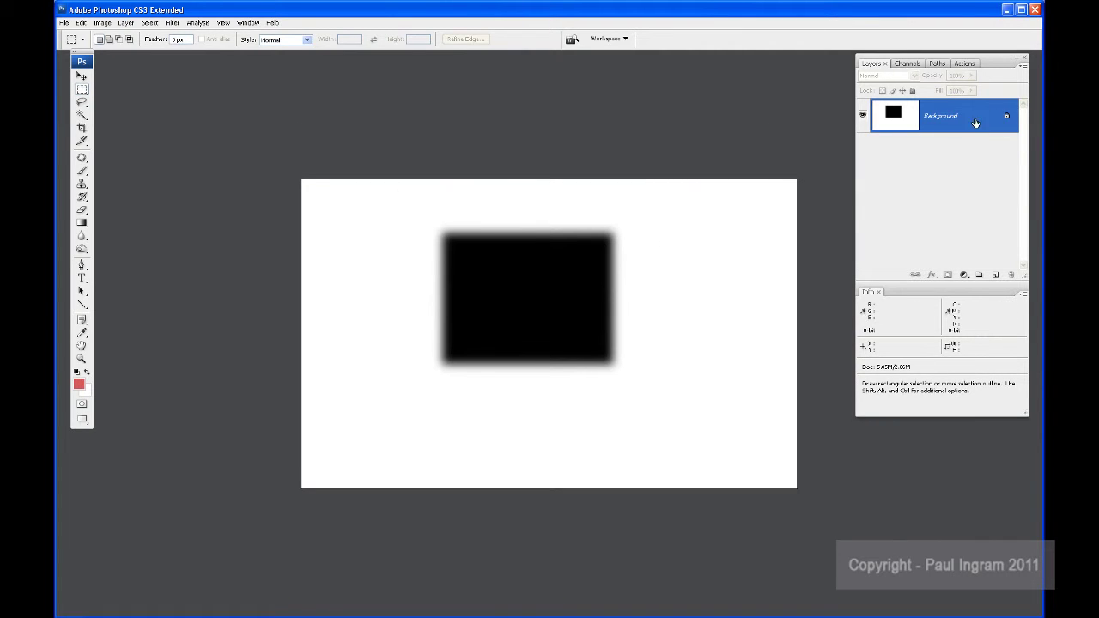
# Convert the Background into a regular layer named Layer 0 and clear its entire contents, leaving nothing selected.
pyautogui.doubleClick(968, 120)
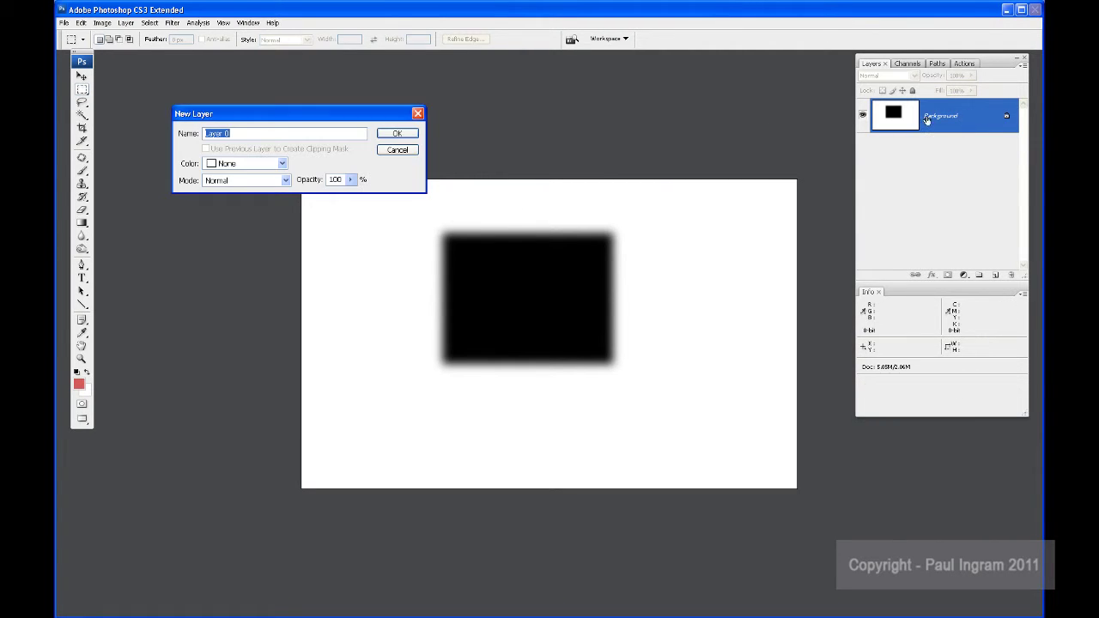
pyautogui.click(399, 136)
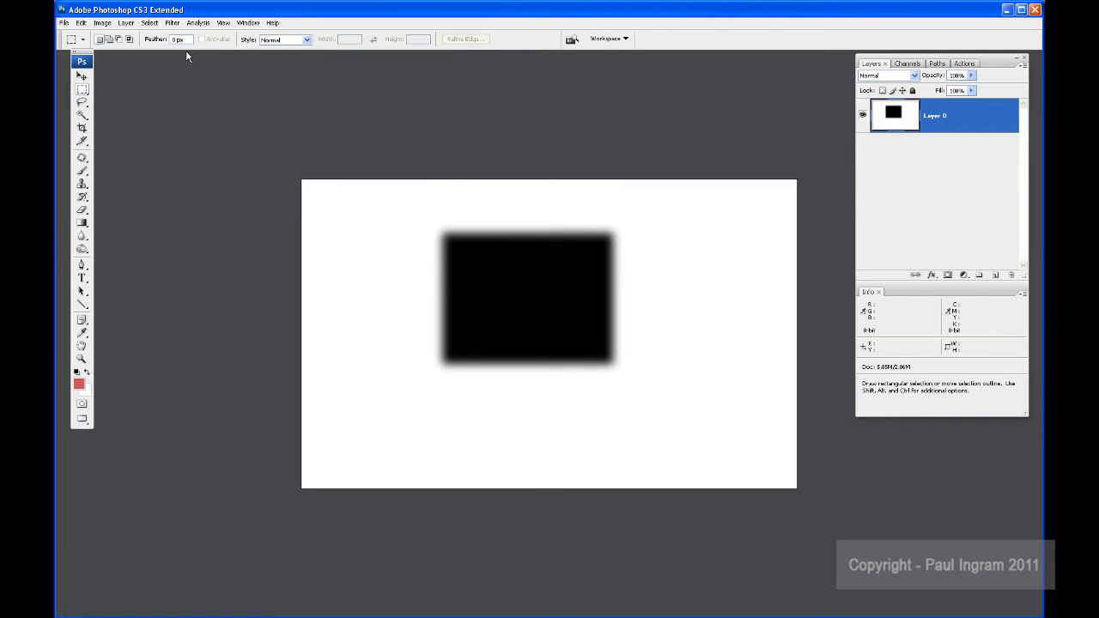
pyautogui.click(150, 22)
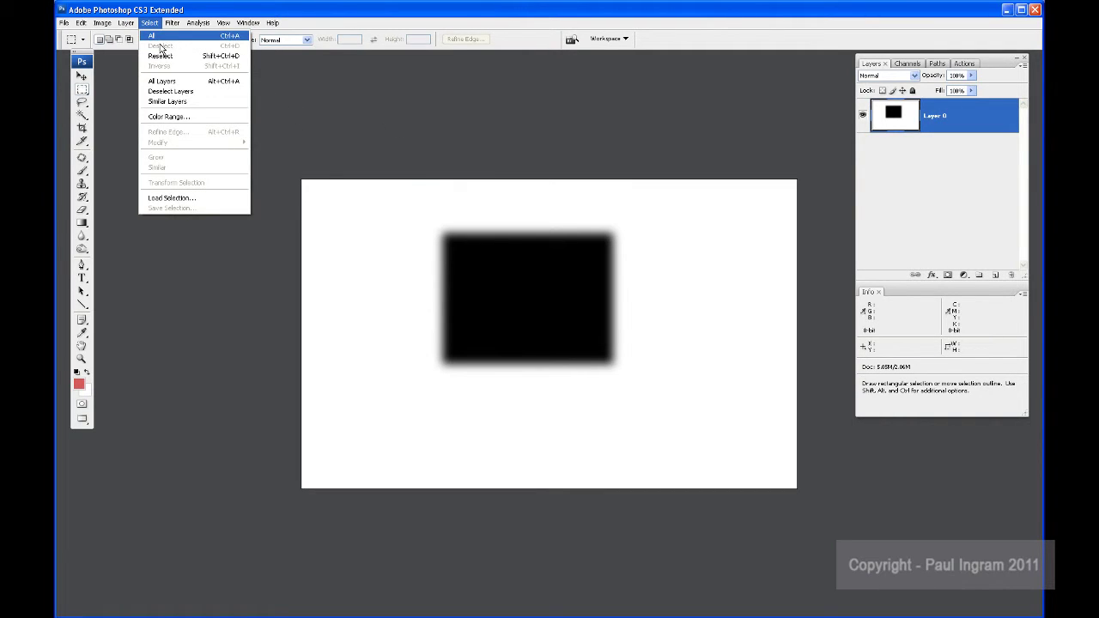
pyautogui.click(159, 38)
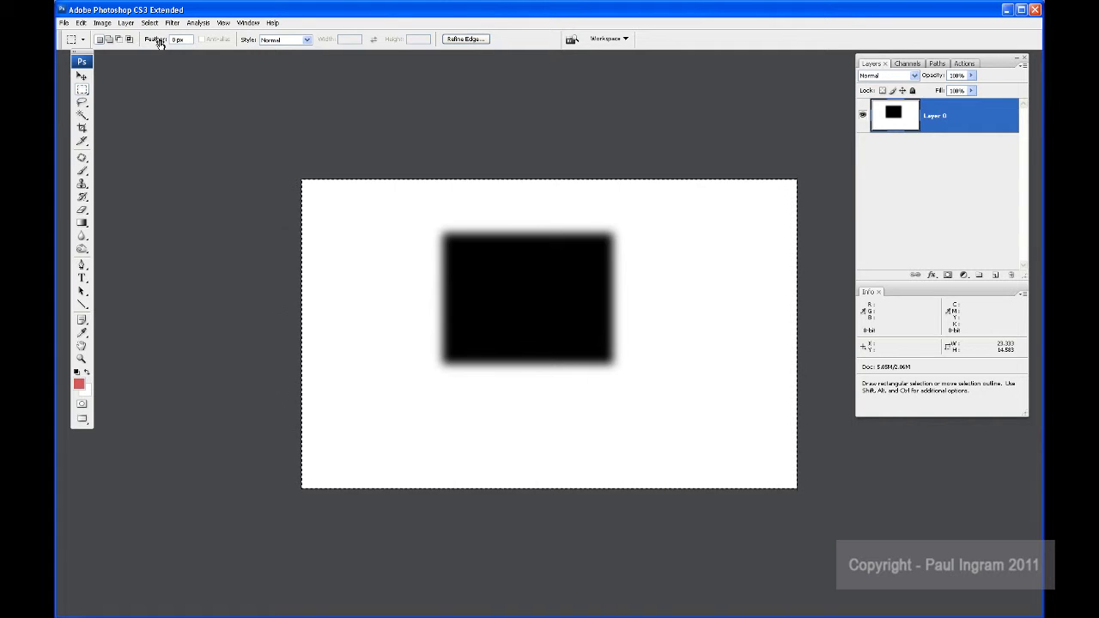
pyautogui.press('Delete')
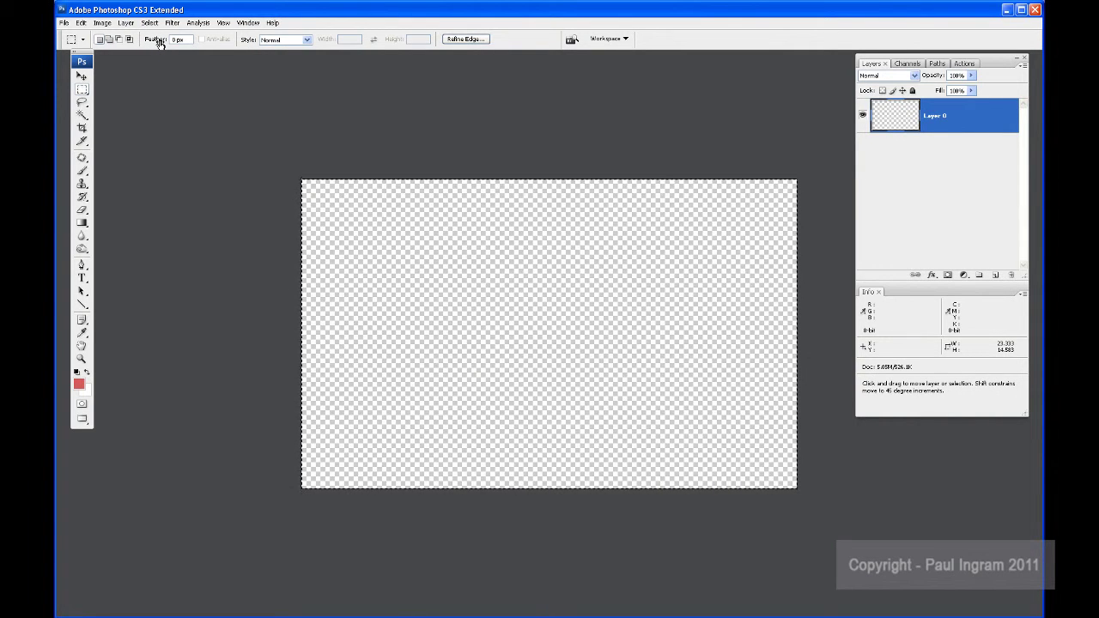
pyautogui.hotkey('ctrl', 'd')
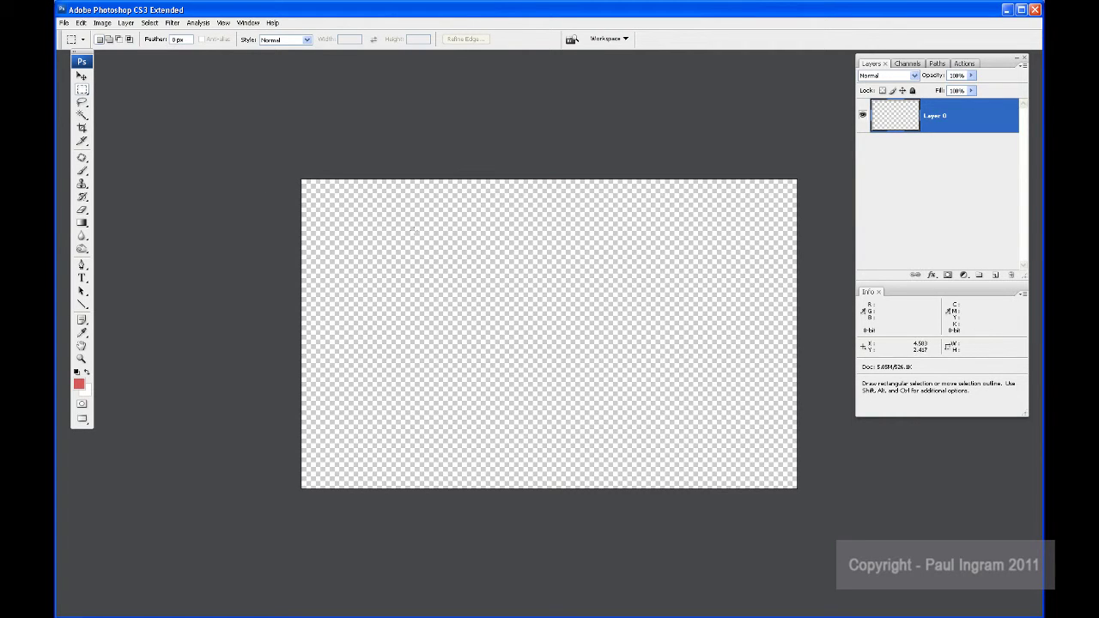
# Fill a rectangular marquee about 6.0 wide by 5.4 high in the canvas's upper-left area with the default black foreground, and deselect.
pyautogui.moveTo(404, 213); pyautogui.dragTo(531, 327)
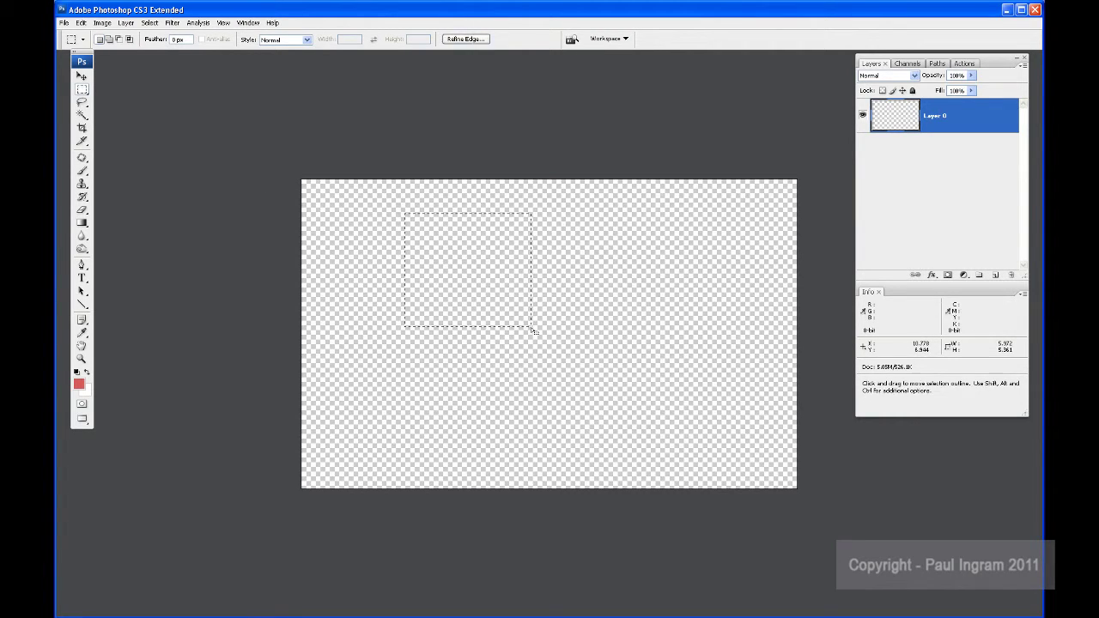
pyautogui.press('d')
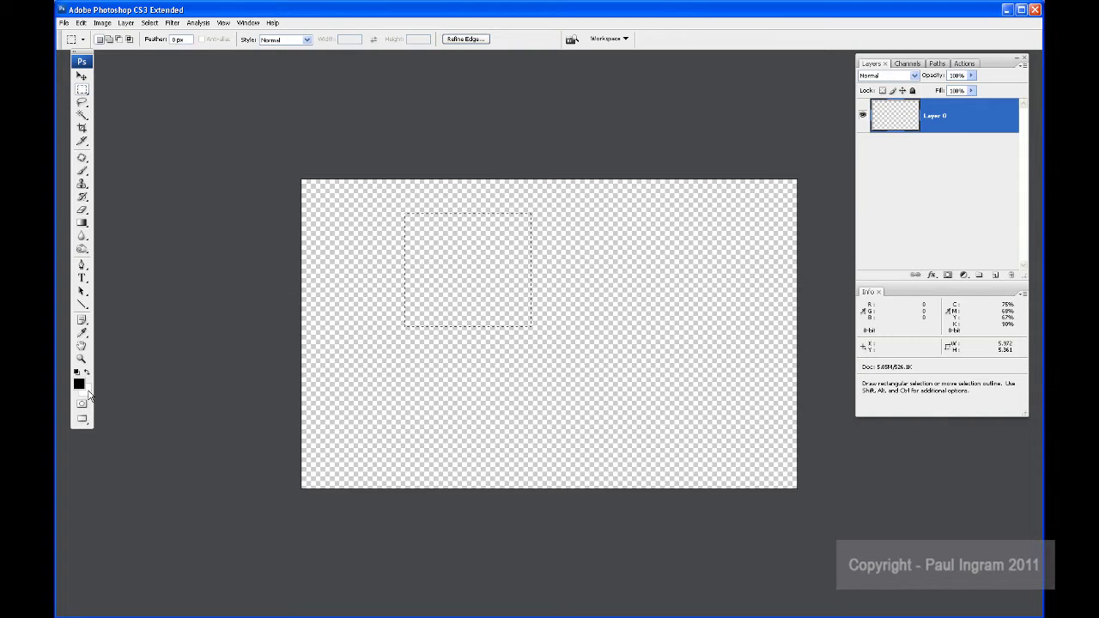
pyautogui.hotkey('alt', 'BackSpace')
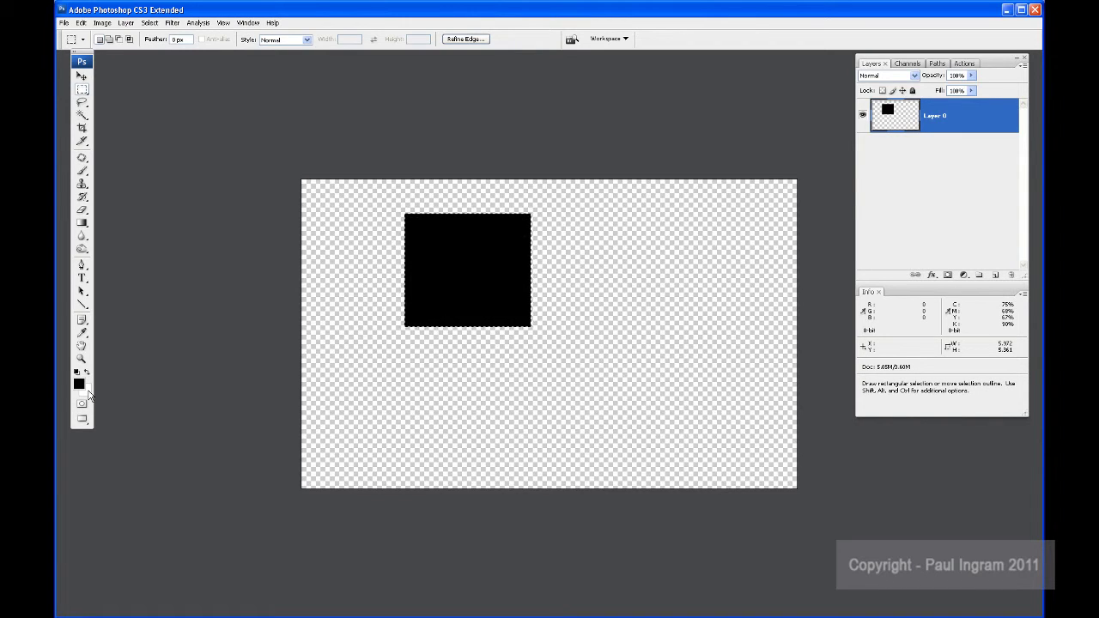
pyautogui.hotkey('ctrl', 'd')
# Move the black rectangle diagonally down and to the right, closer to the canvas centre.
pyautogui.press('v')
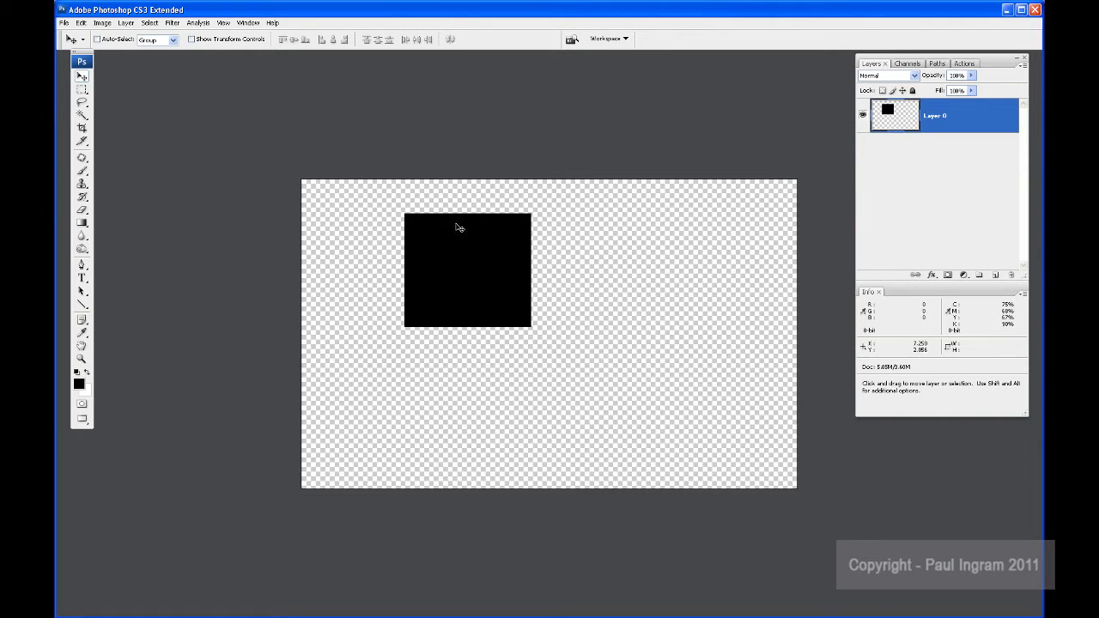
pyautogui.moveTo(460, 227); pyautogui.dragTo(505, 288)
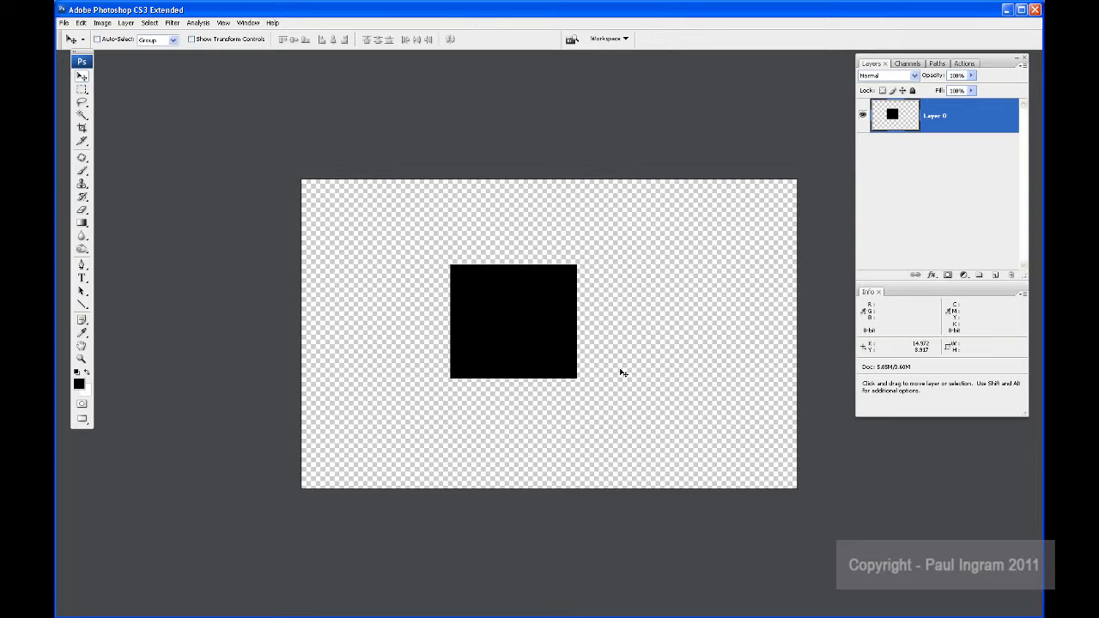
# Load the black rectangle's outline as a selection from Layer 0 and move its pixels slightly right, finishing in the canvas's upper-left area.
pyautogui.keyDown('ctrl'); pyautogui.click(899, 116); pyautogui.keyUp('ctrl')
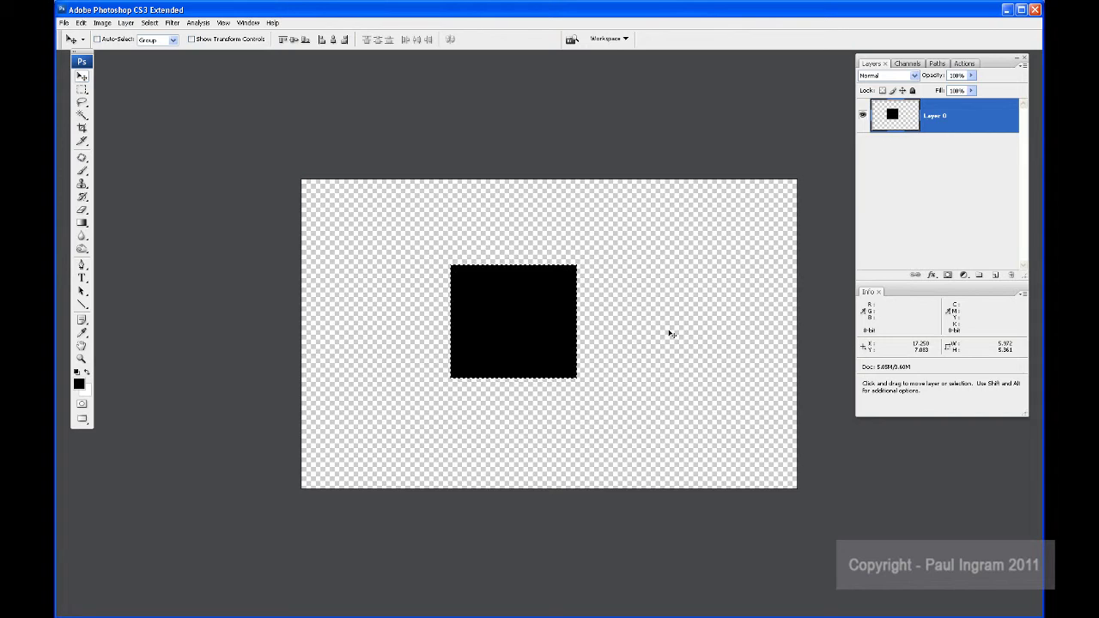
pyautogui.moveTo(518, 295); pyautogui.dragTo(550, 290)
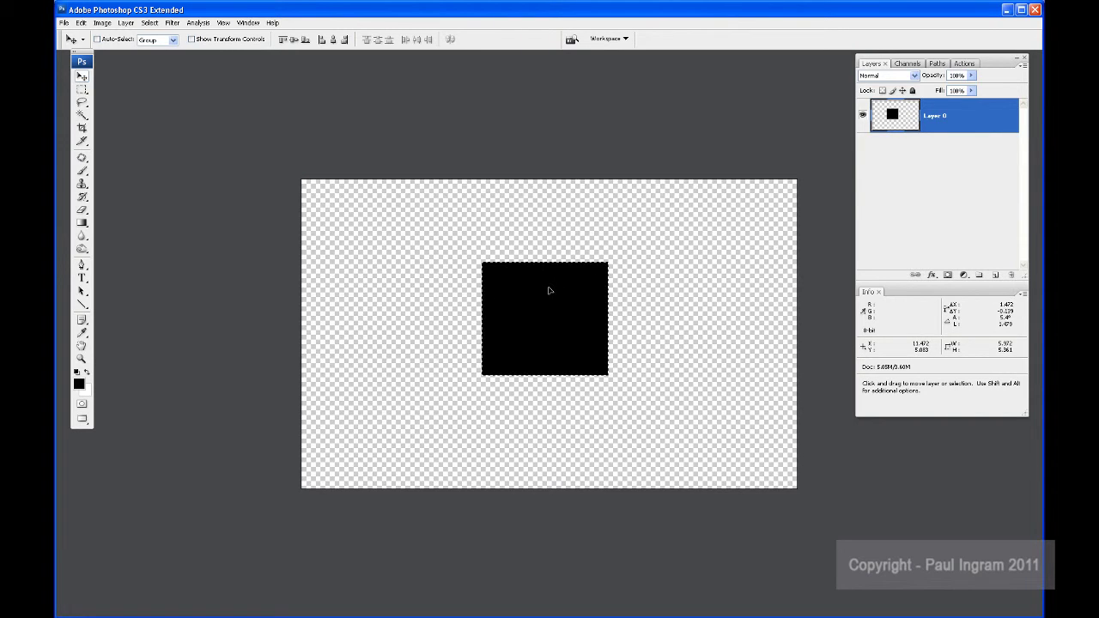
pyautogui.click(81, 90)
pyautogui.moveTo(571, 314); pyautogui.dragTo(432, 277)
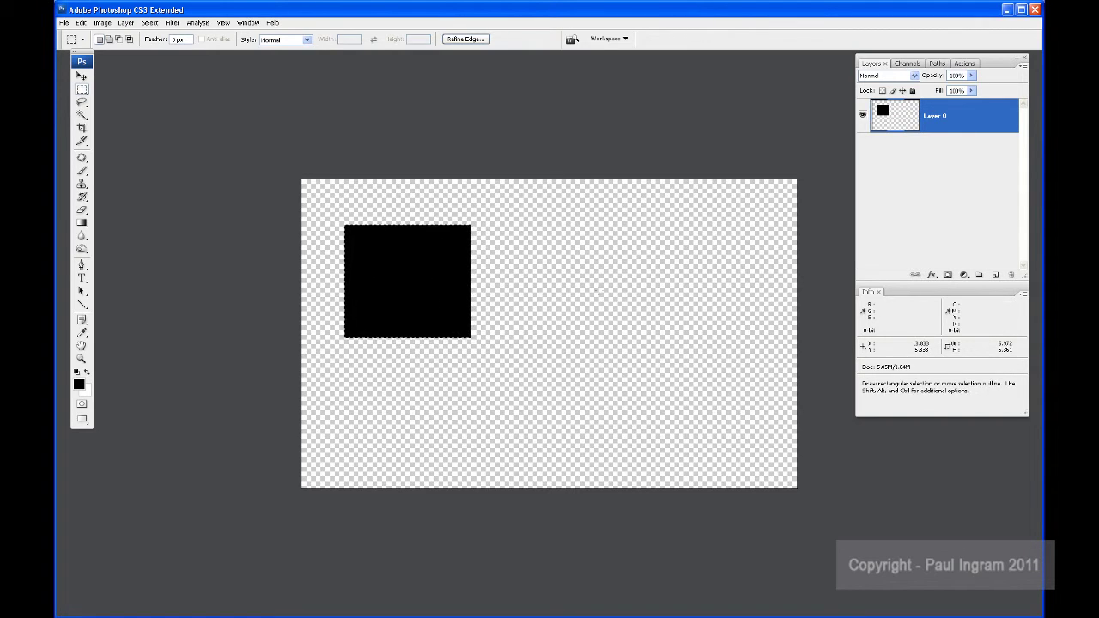
# On a new layer, reposition only the selection outline right of centre, fill it with the black foreground, and deselect.
pyautogui.click(996, 275)
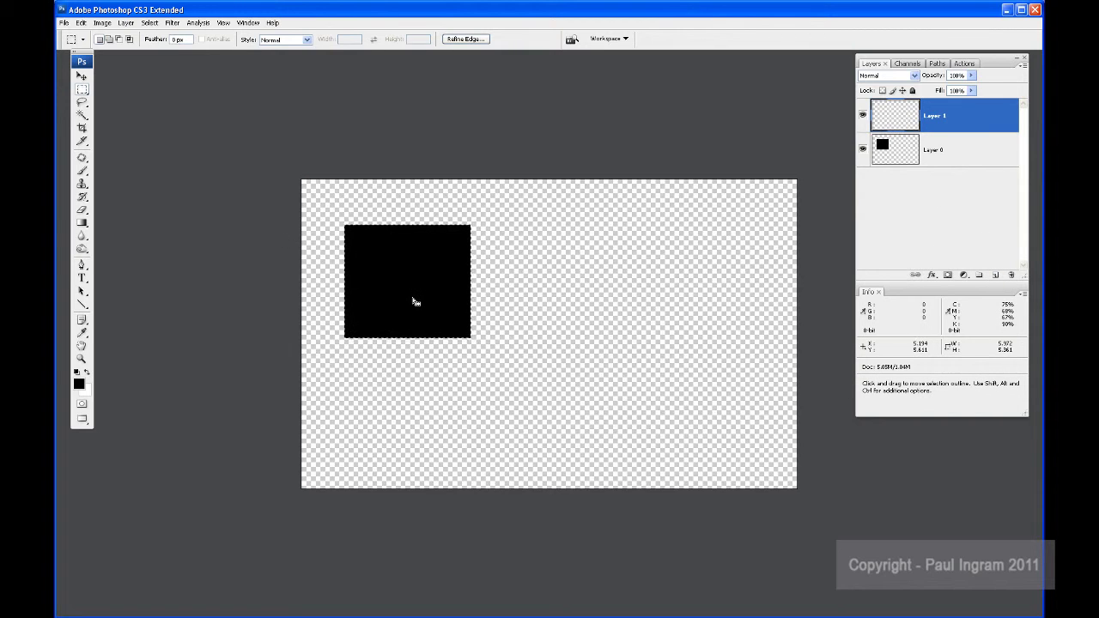
pyautogui.moveTo(415, 302); pyautogui.dragTo(632, 354)
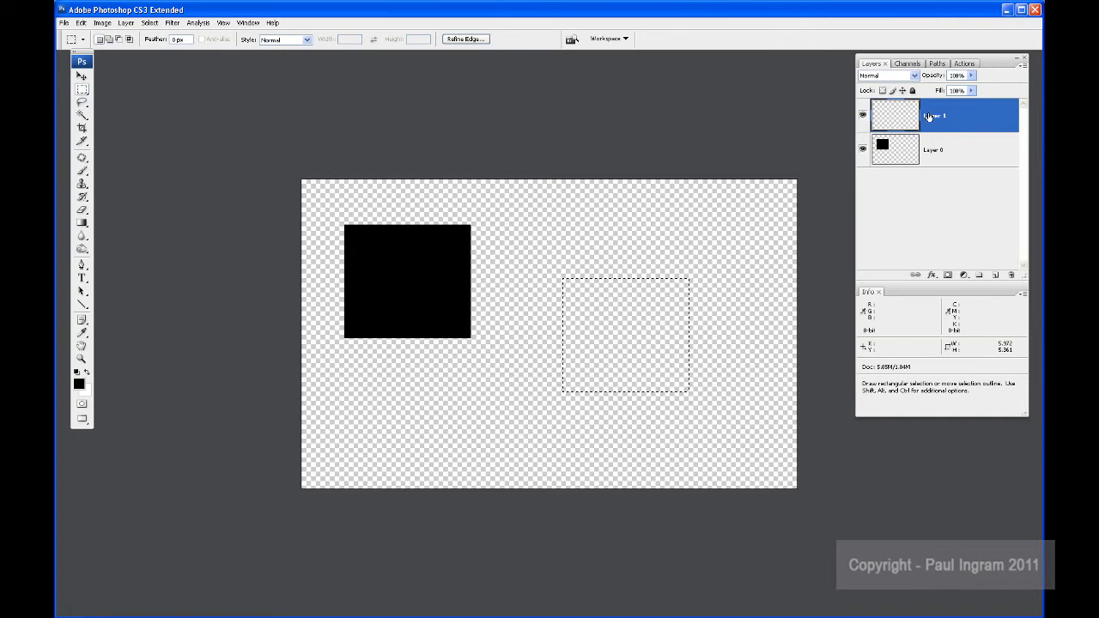
pyautogui.hotkey('alt', 'BackSpace')
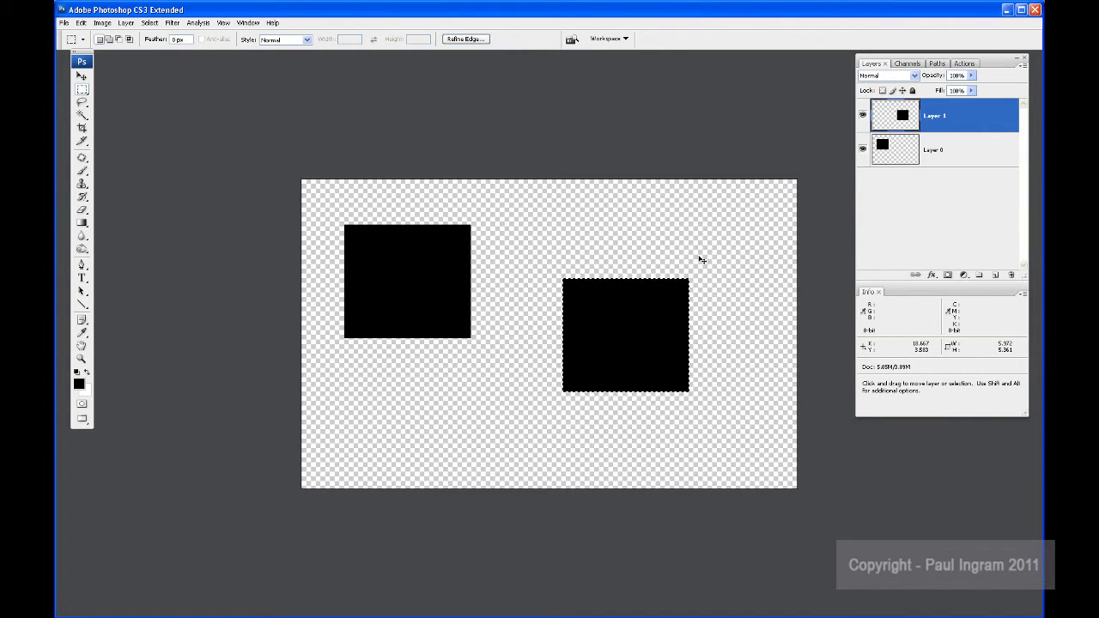
pyautogui.hotkey('ctrl', 'd')
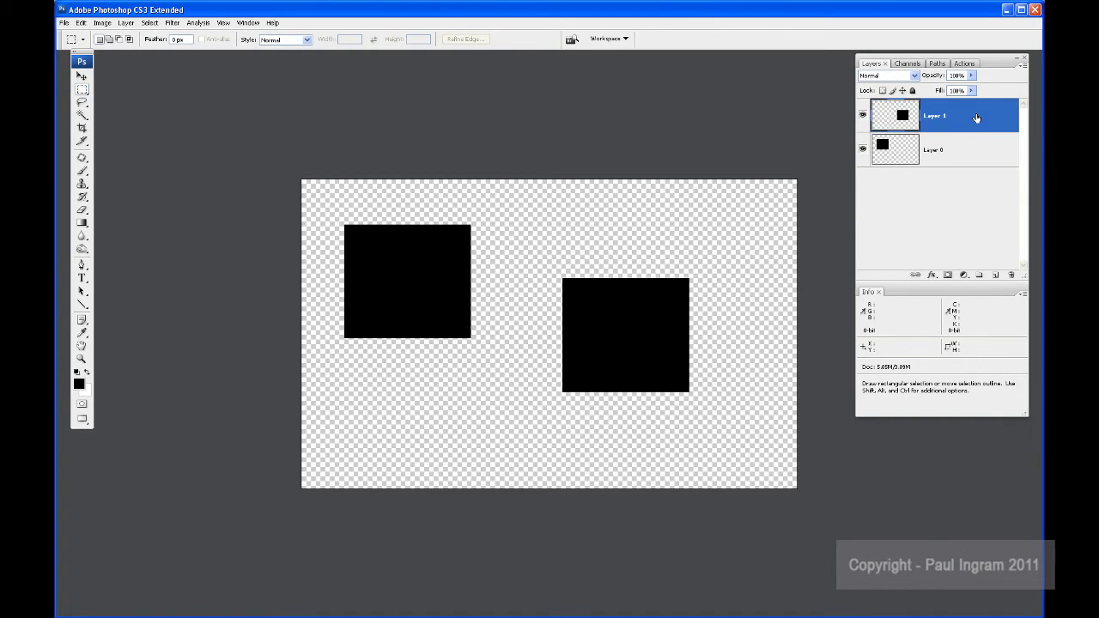
# Delete Layer 1 containing the second black rectangle.
pyautogui.moveTo(976, 118); pyautogui.dragTo(1012, 275)
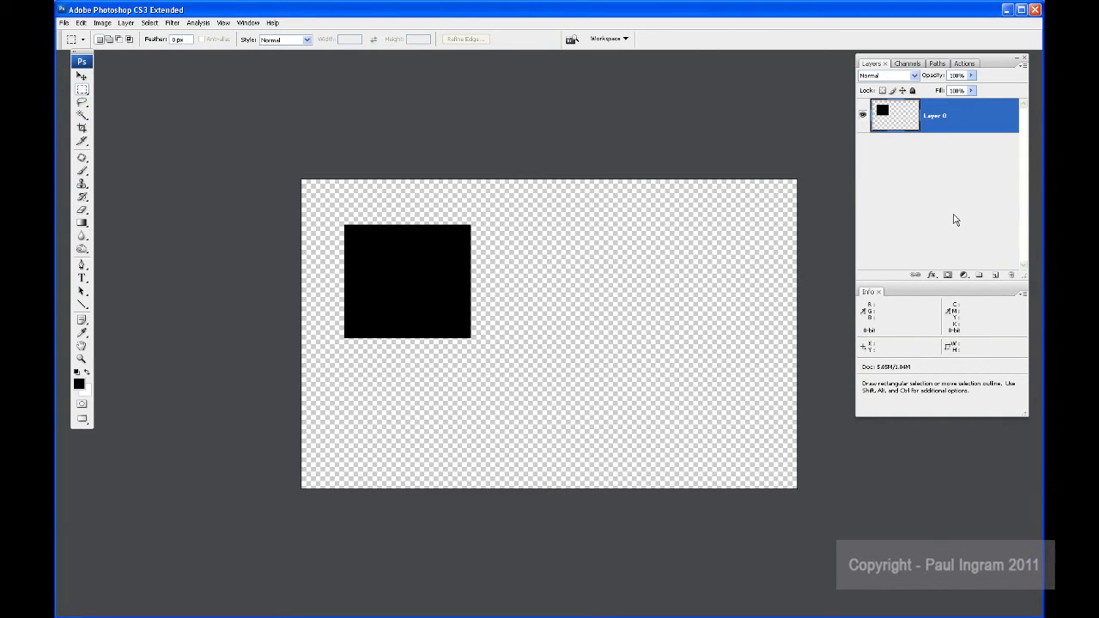